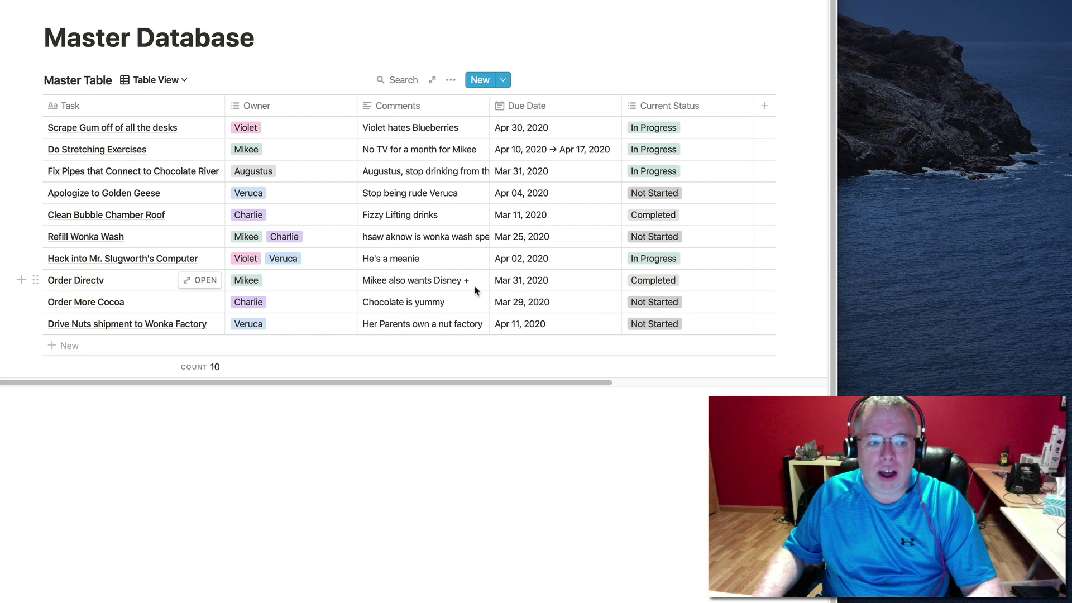
# - Add an empty sub-page titled 'Charlie's Tasks' below the Master Table
pyautogui.click(356, 411)
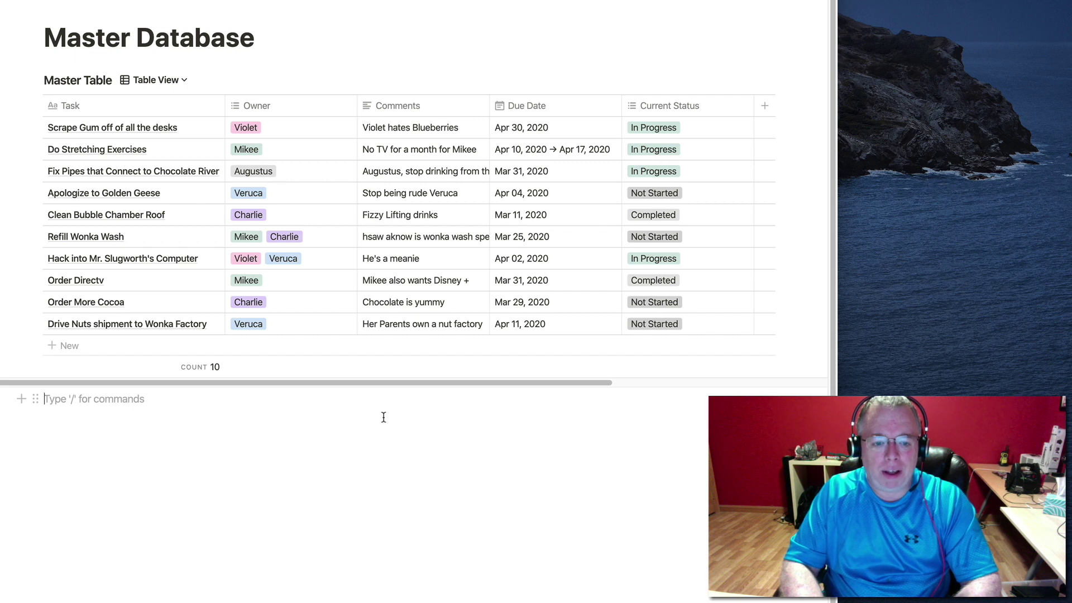
pyautogui.write('/pa')
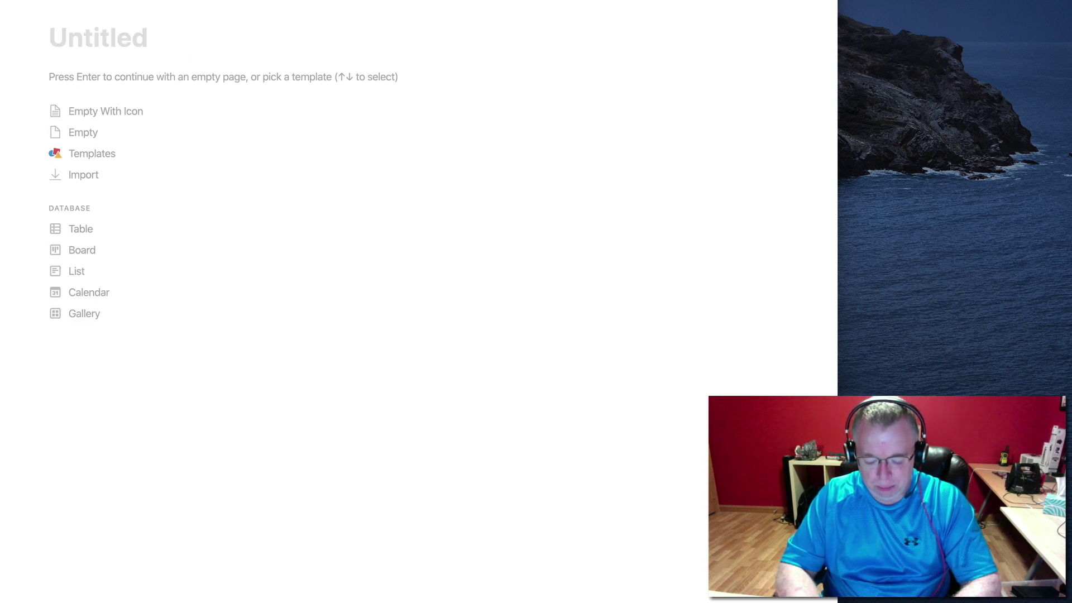
pyautogui.write('Charlier')
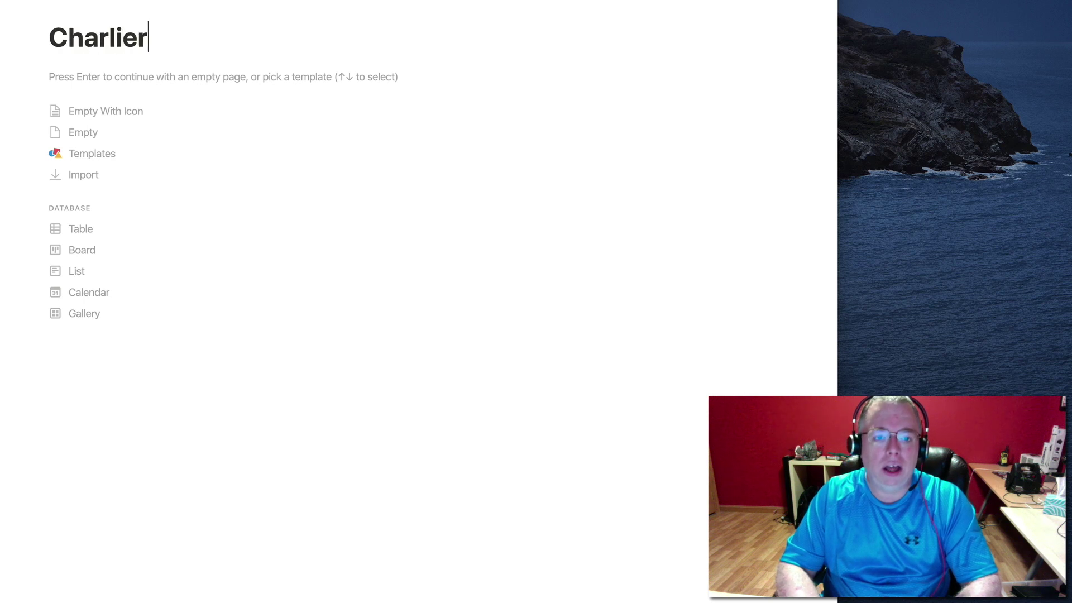
pyautogui.press('BackSpace')
pyautogui.write("'s Tasks")
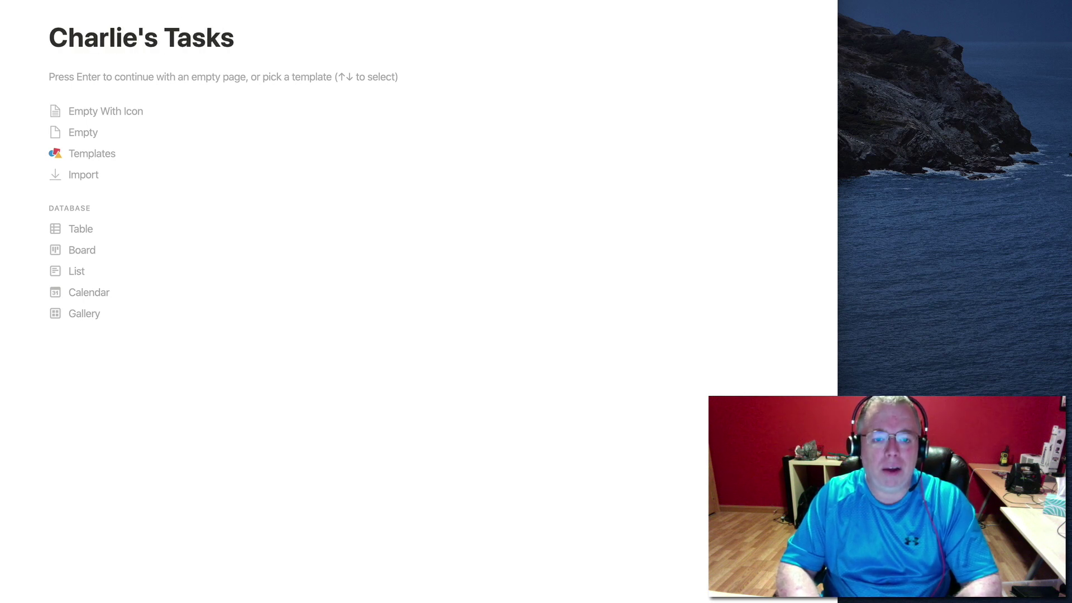
pyautogui.press('Return')
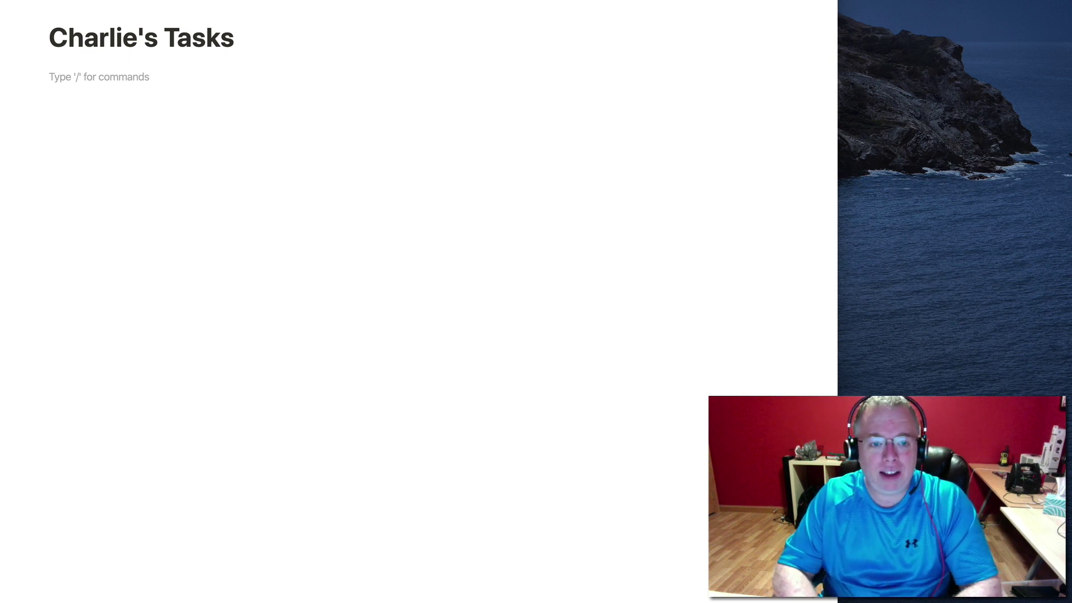
pyautogui.write('/')
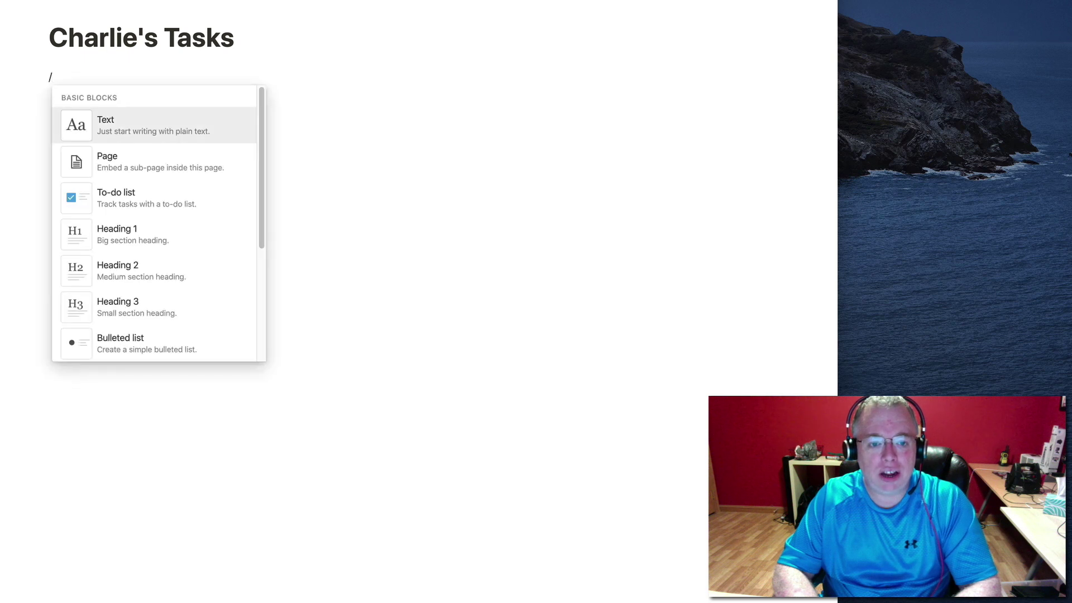
pyautogui.write('create')
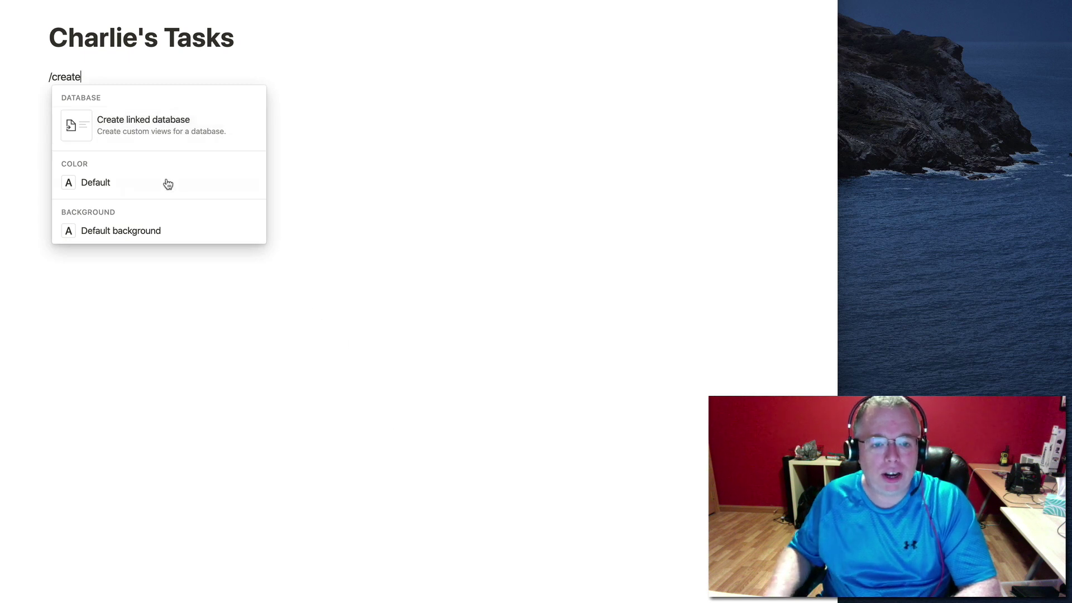
# - Insert a linked view of the Master Table database, found by searching 'master'
pyautogui.click(140, 126)
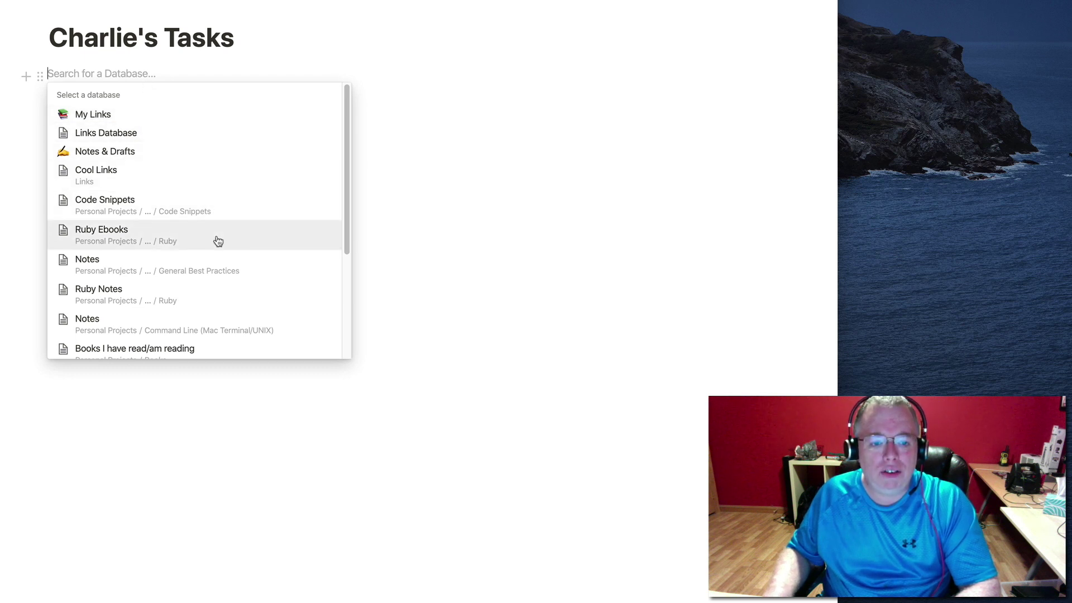
pyautogui.scroll(-1, 217, 240)
pyautogui.scroll(-5, 217, 241)
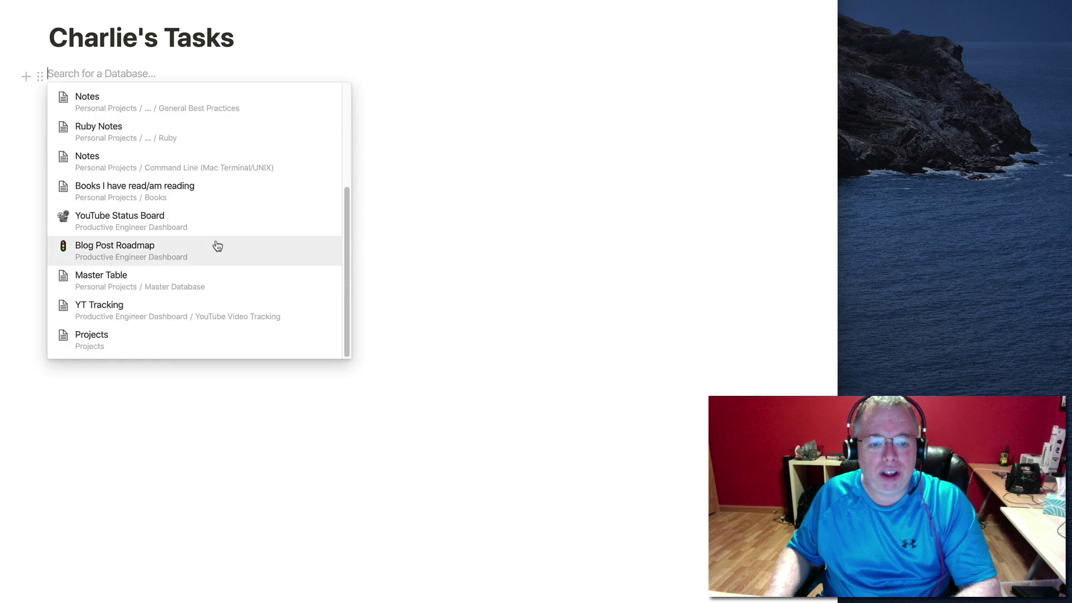
pyautogui.scroll(6, 220, 241)
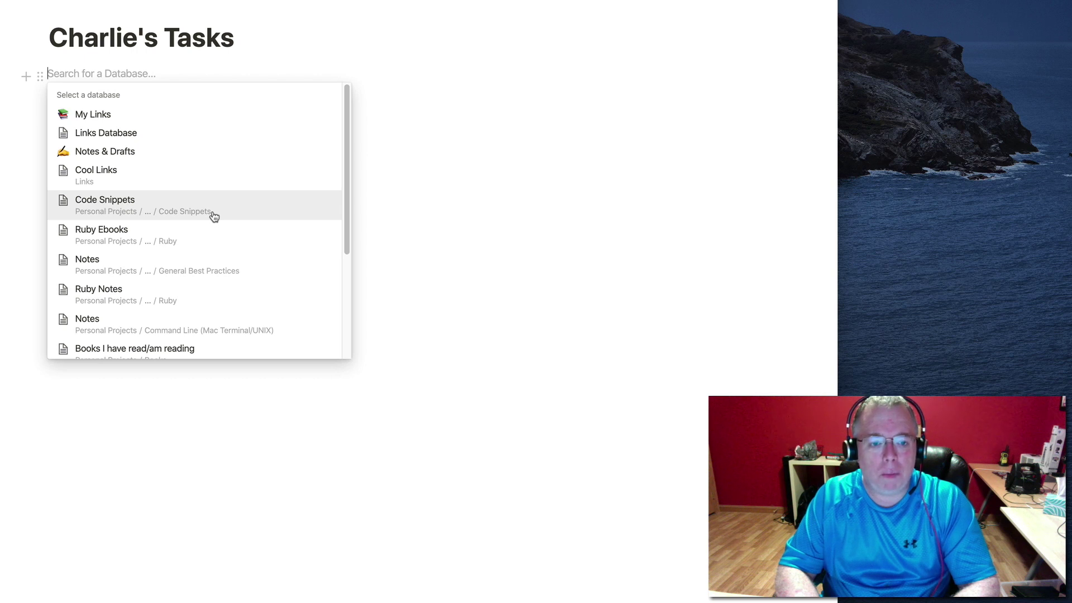
pyautogui.write('master')
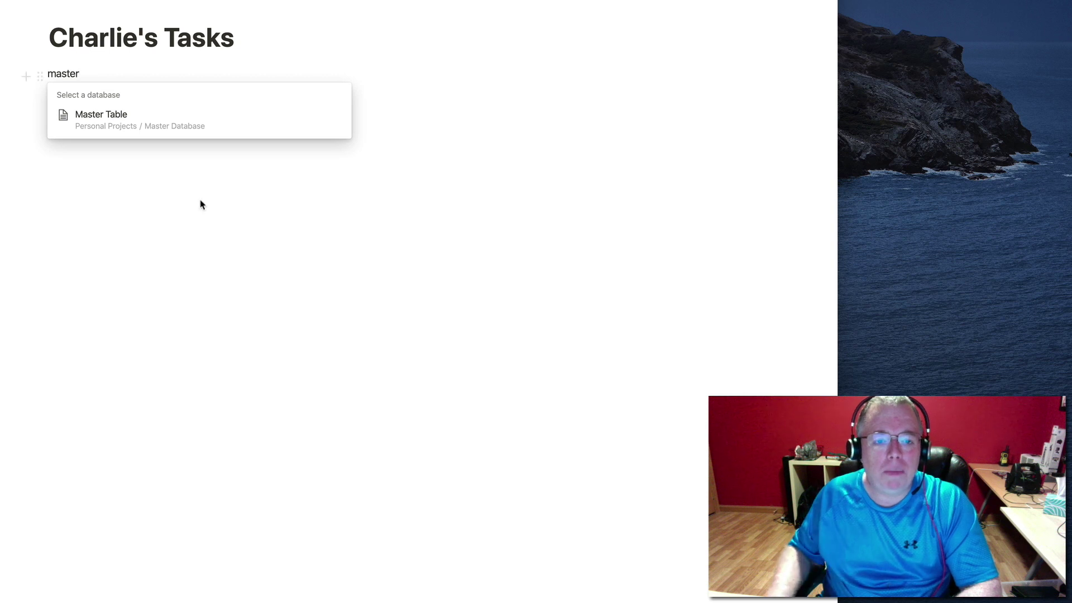
pyautogui.click(167, 122)
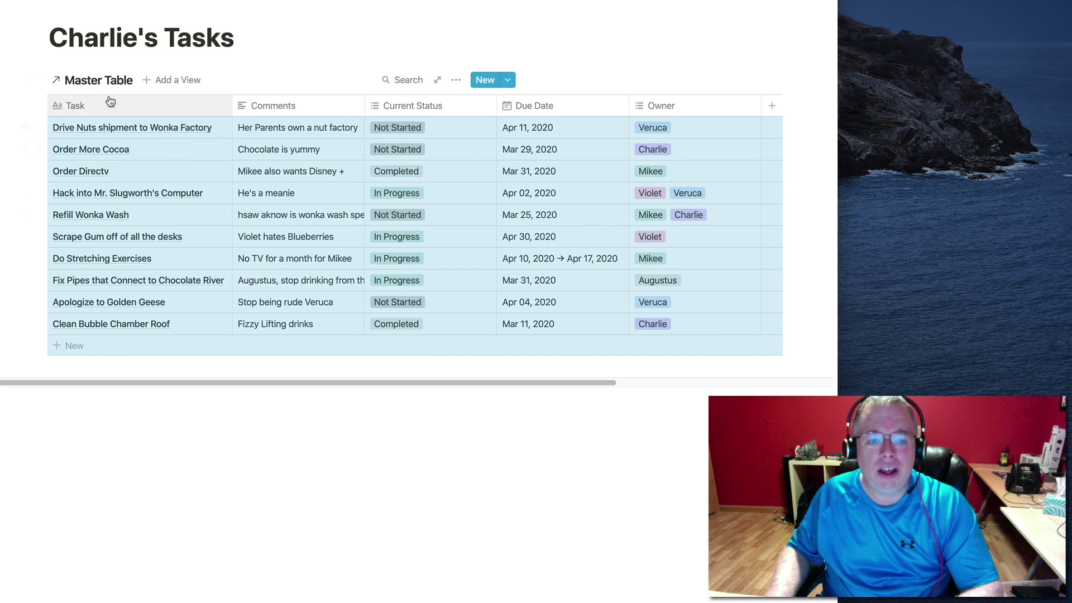
# - Reopen Charlie's Tasks from Master Database and drag the Owner column right after Task
pyautogui.click(553, 402)
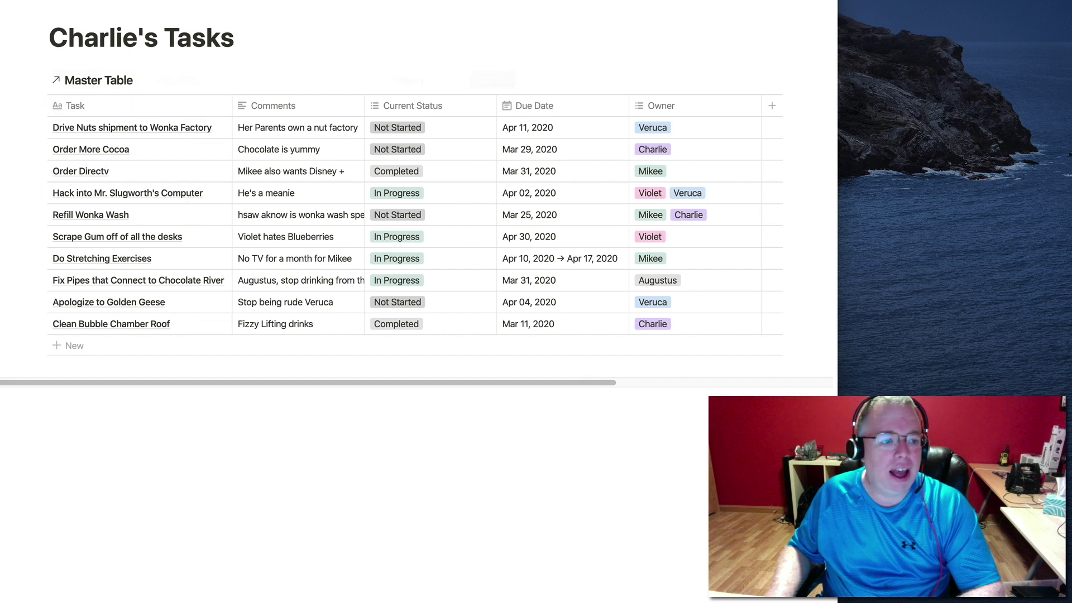
pyautogui.press('super+bracketleft')
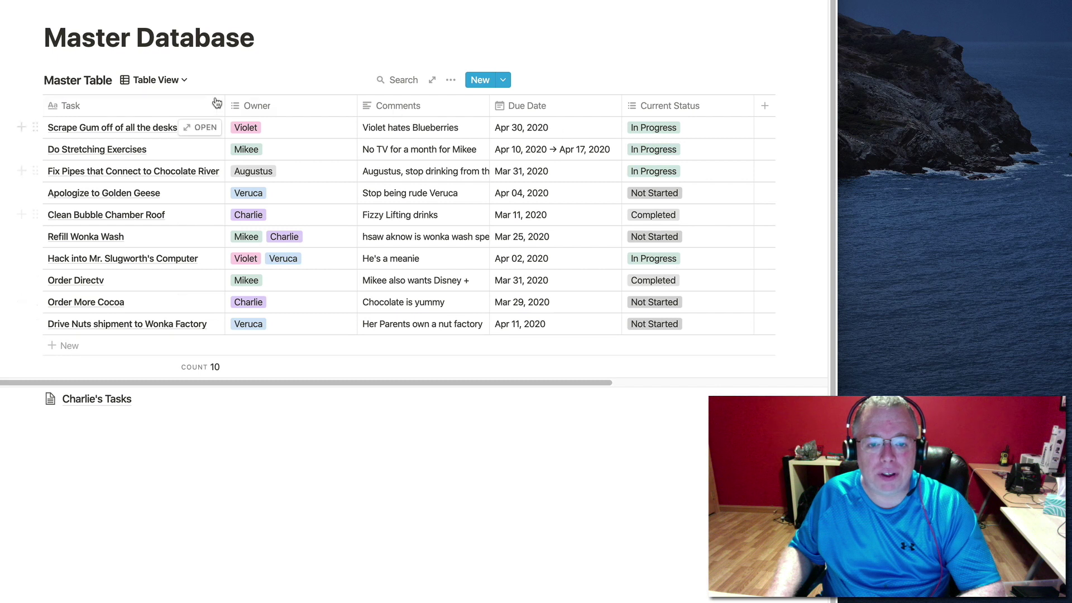
pyautogui.click(112, 401)
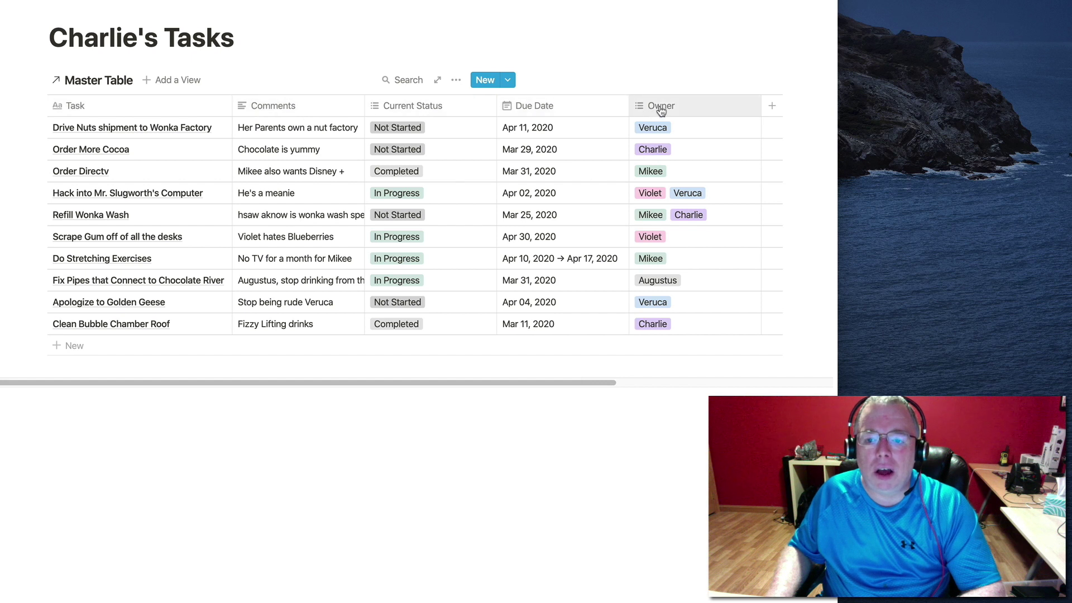
pyautogui.moveTo(661, 110); pyautogui.dragTo(294, 116)
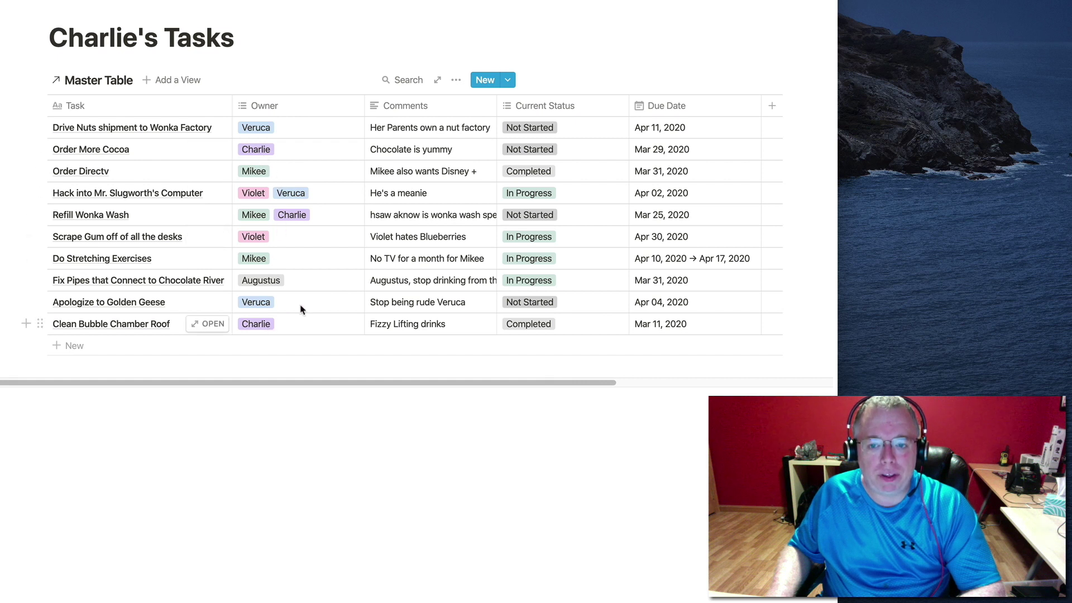
# - Filter the linked table to Owner contains Charlie, leaving three tasks
pyautogui.click(457, 81)
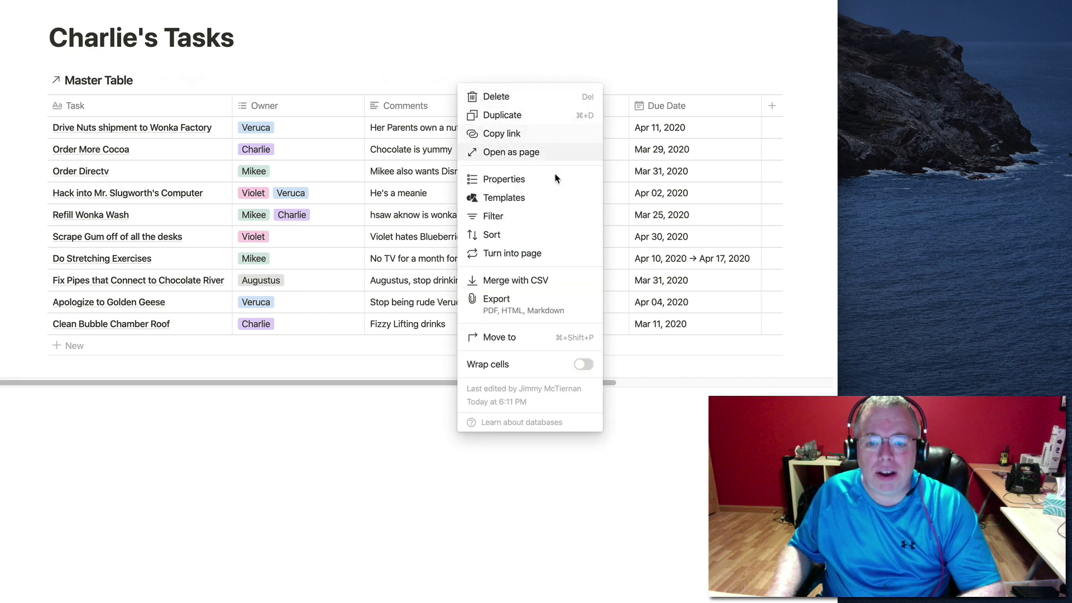
pyautogui.click(568, 219)
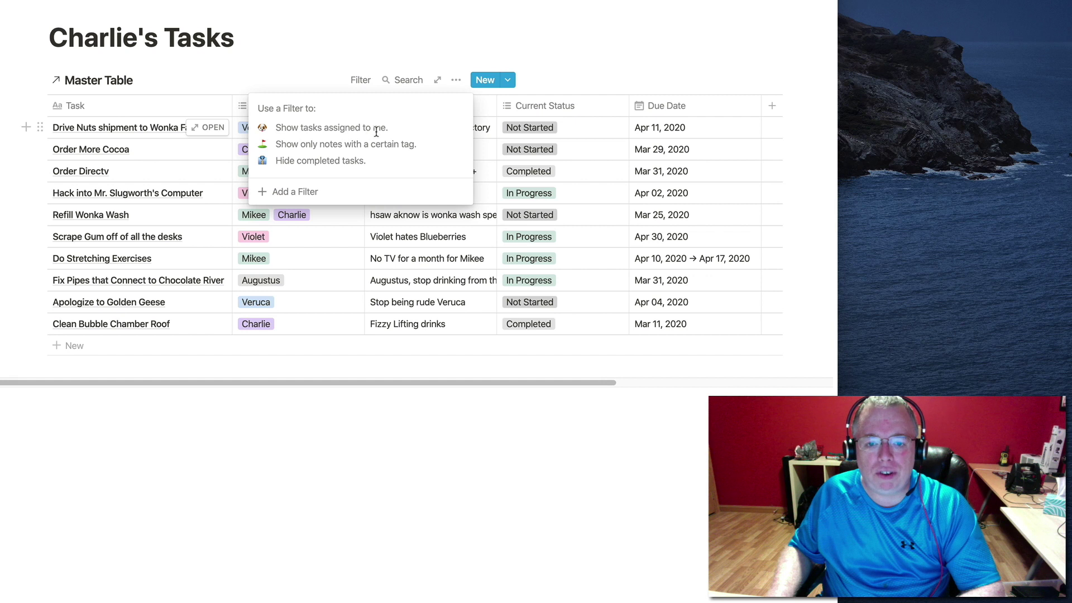
pyautogui.click(318, 194)
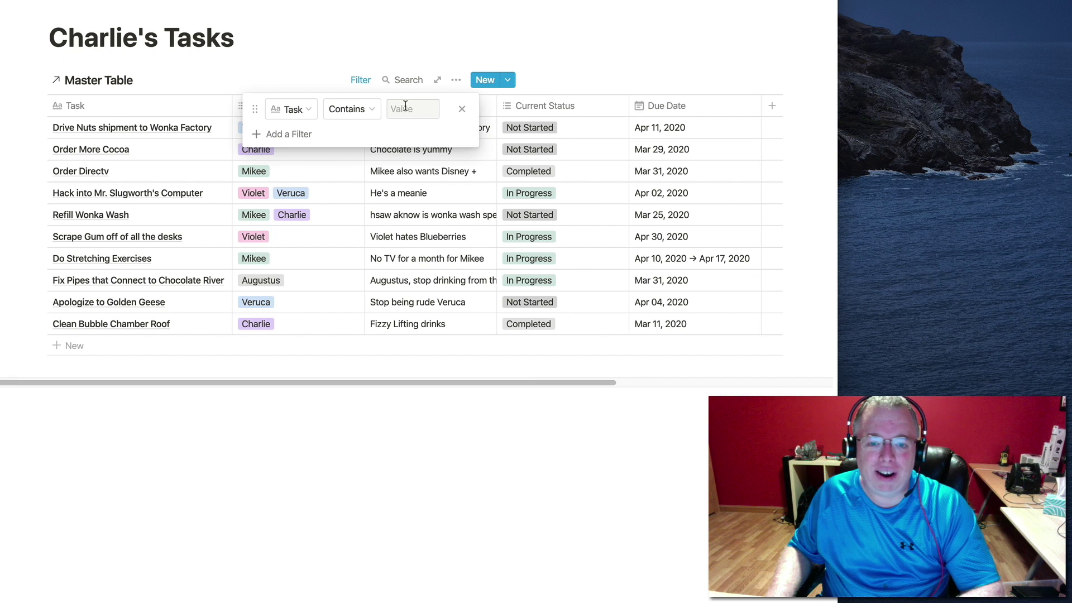
pyautogui.click(309, 111)
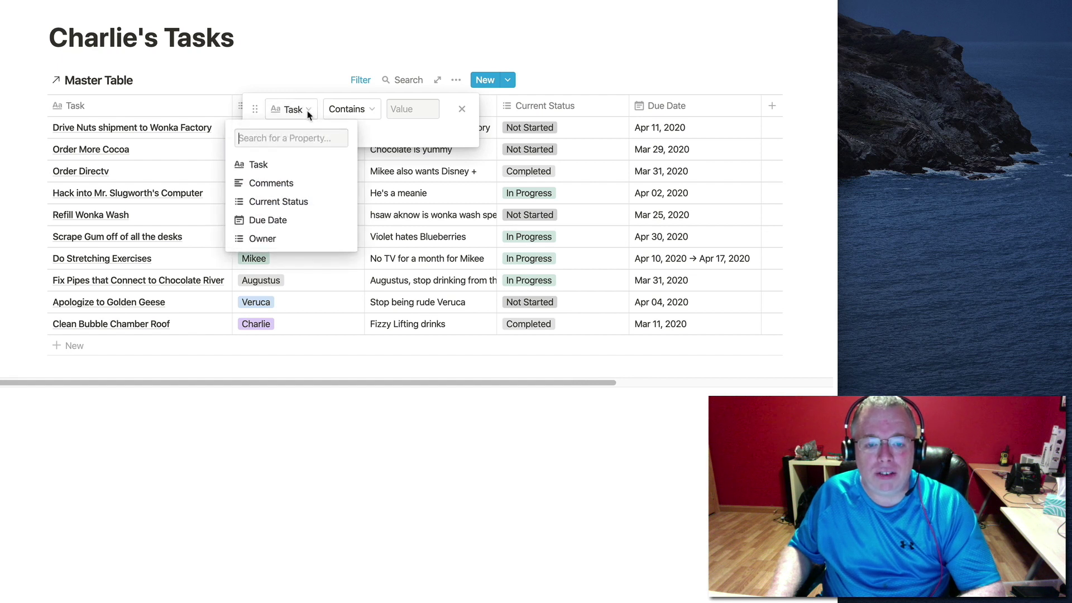
pyautogui.click(315, 240)
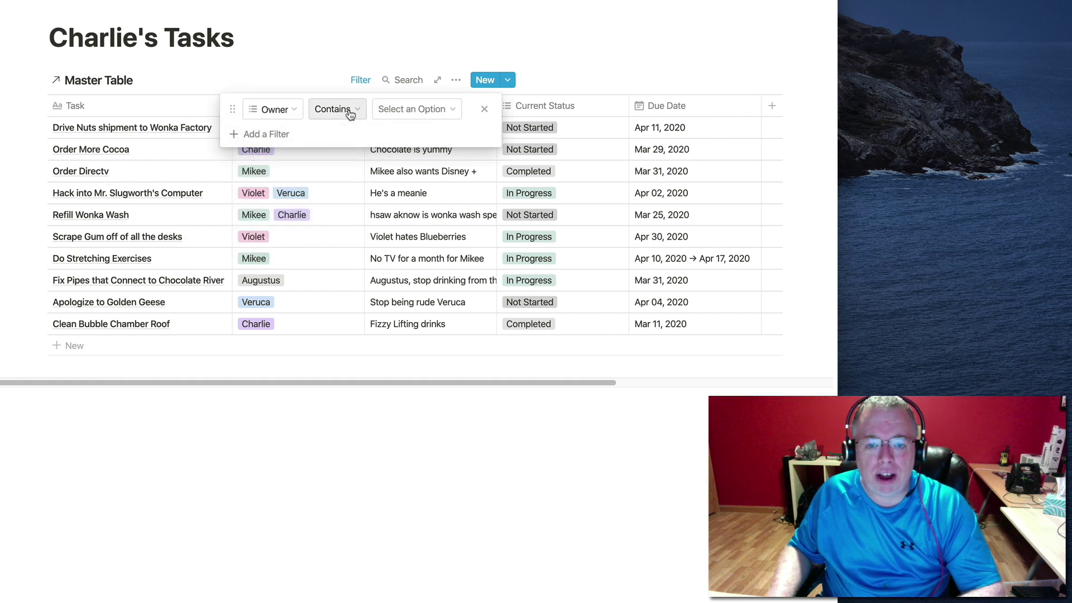
pyautogui.click(400, 111)
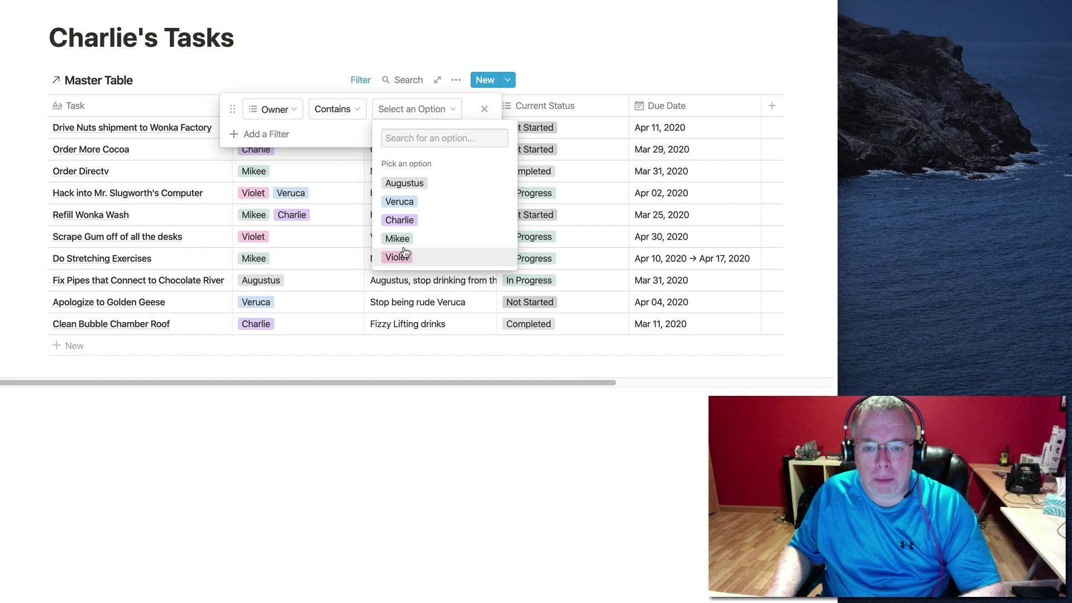
pyautogui.write('c')
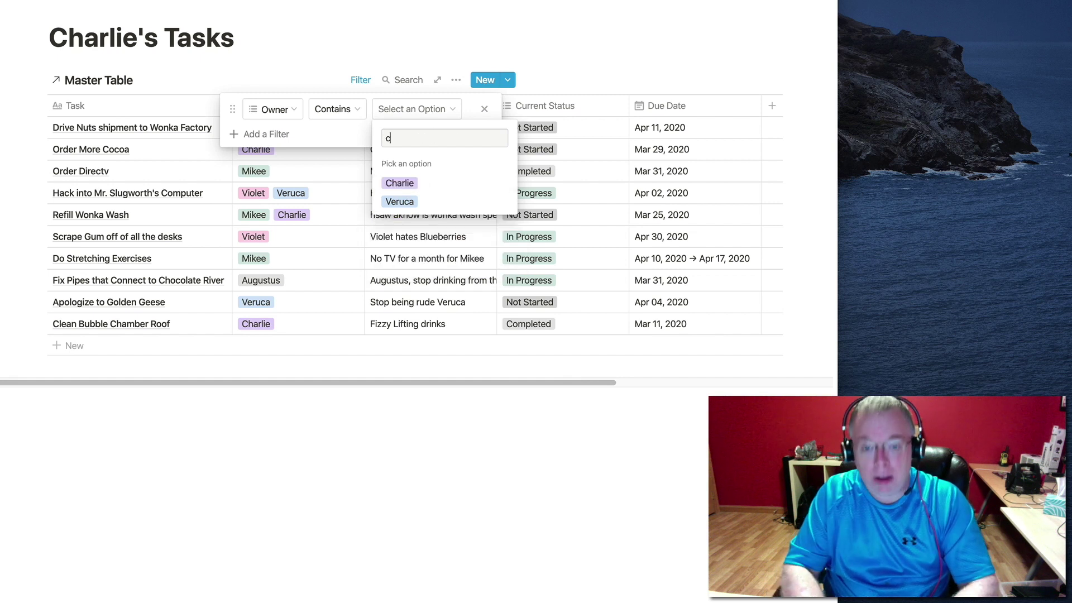
pyautogui.write('h')
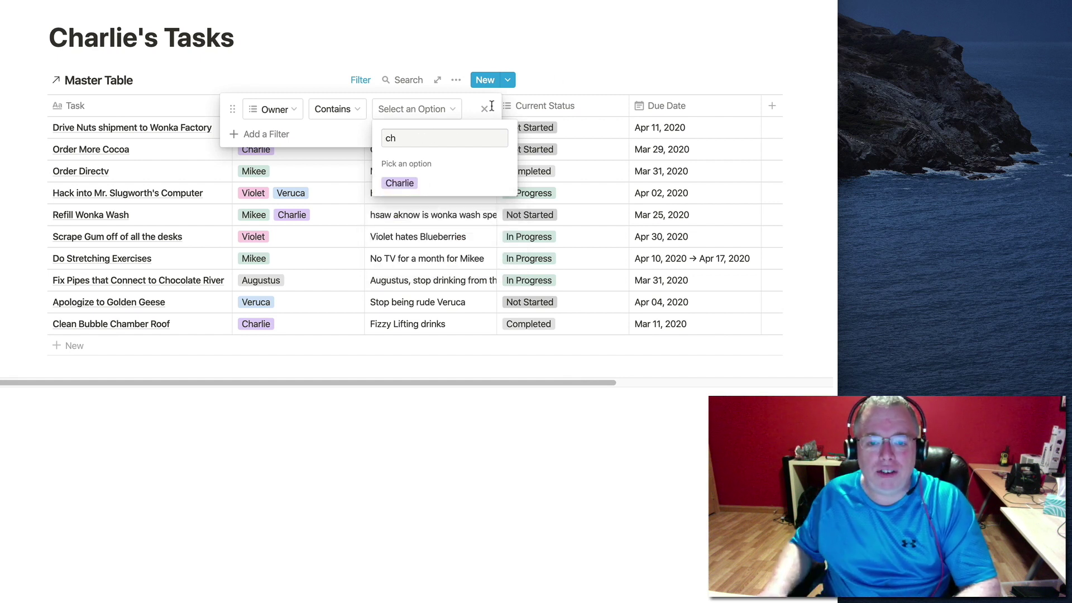
pyautogui.click(421, 184)
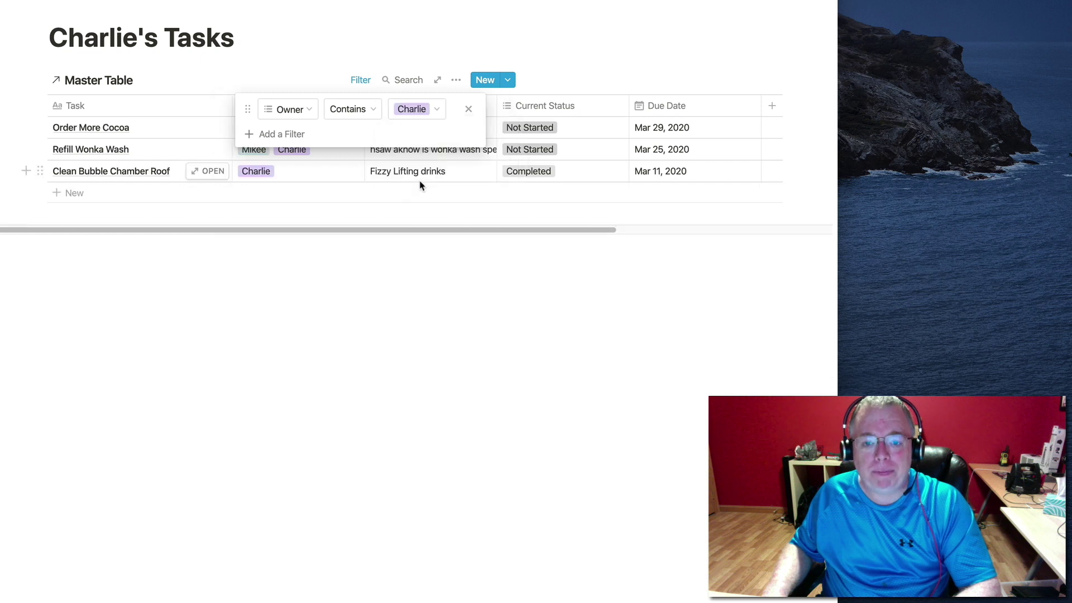
pyautogui.click(438, 203)
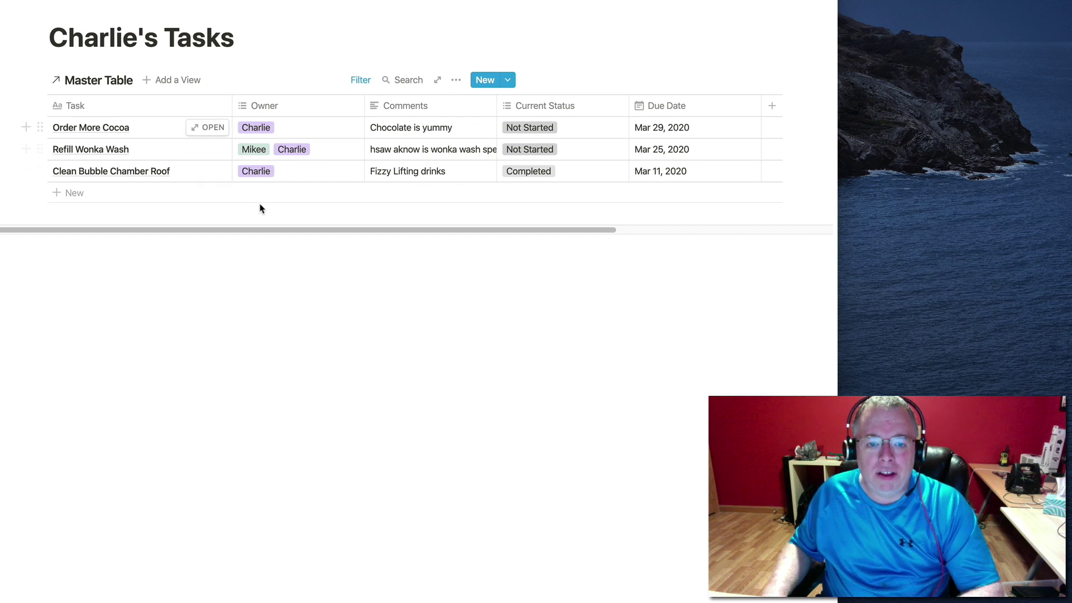
# - Add a new Heading 2 block below Charlie's filtered table
pyautogui.click(230, 279)
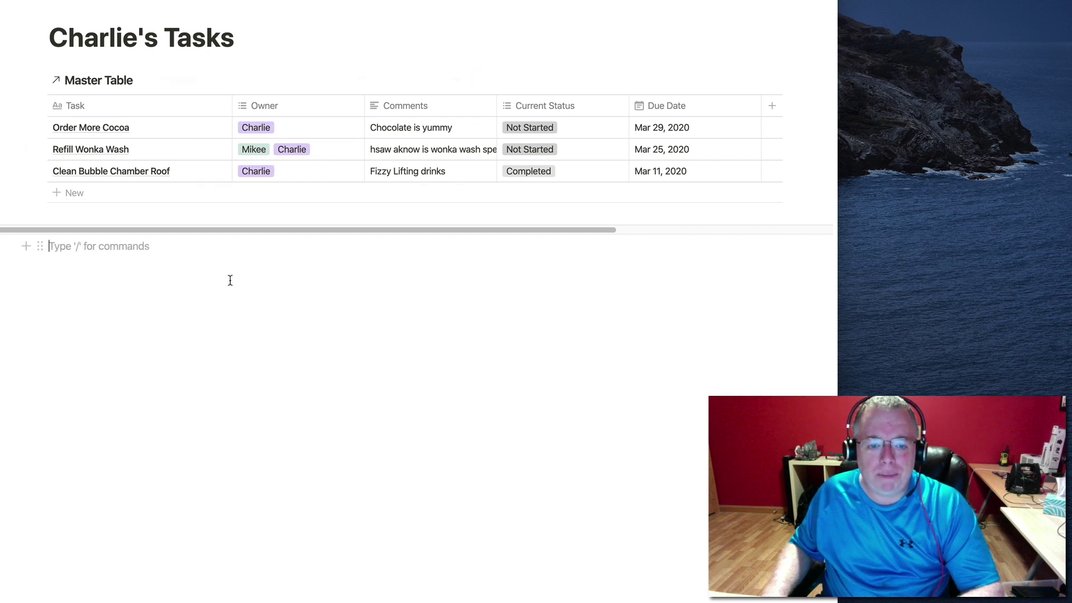
pyautogui.press('Return')
pyautogui.press('BackSpace')
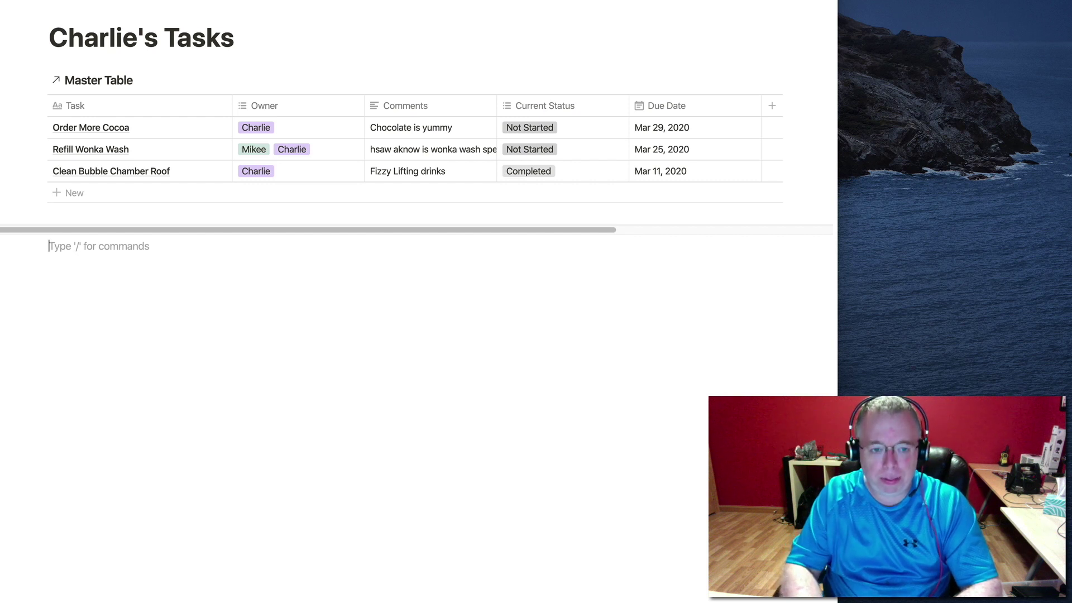
pyautogui.press('Return')
pyautogui.write('/')
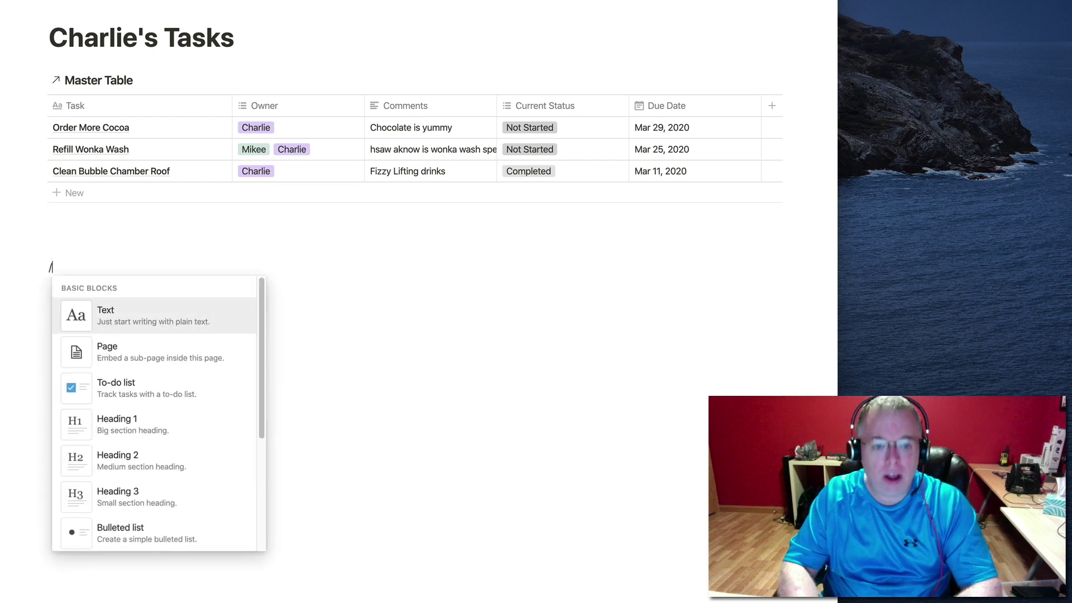
pyautogui.write('heading')
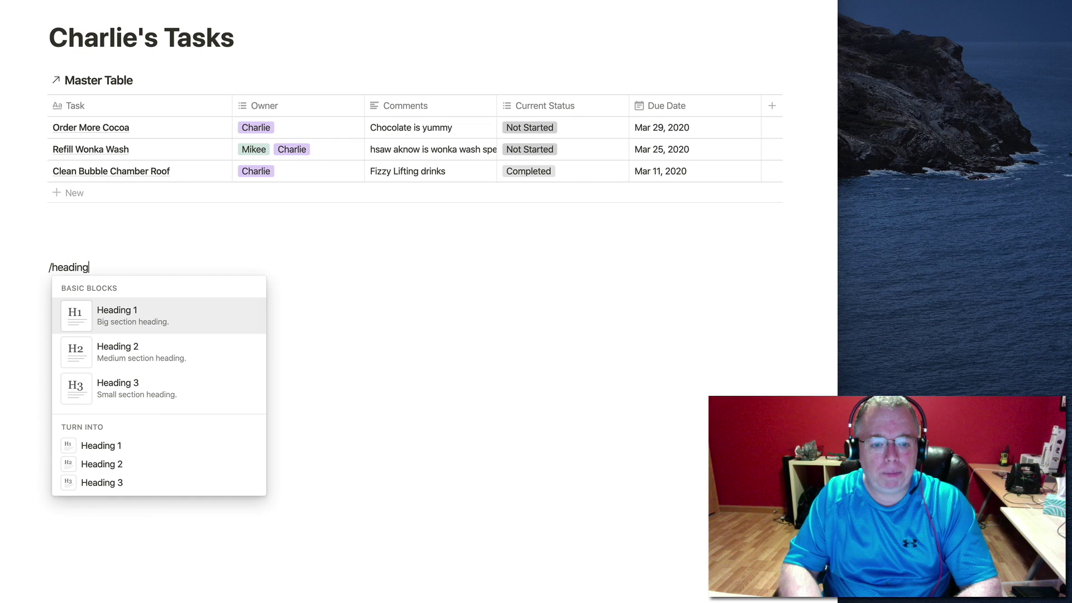
pyautogui.press('Down')
pyautogui.press('Return')
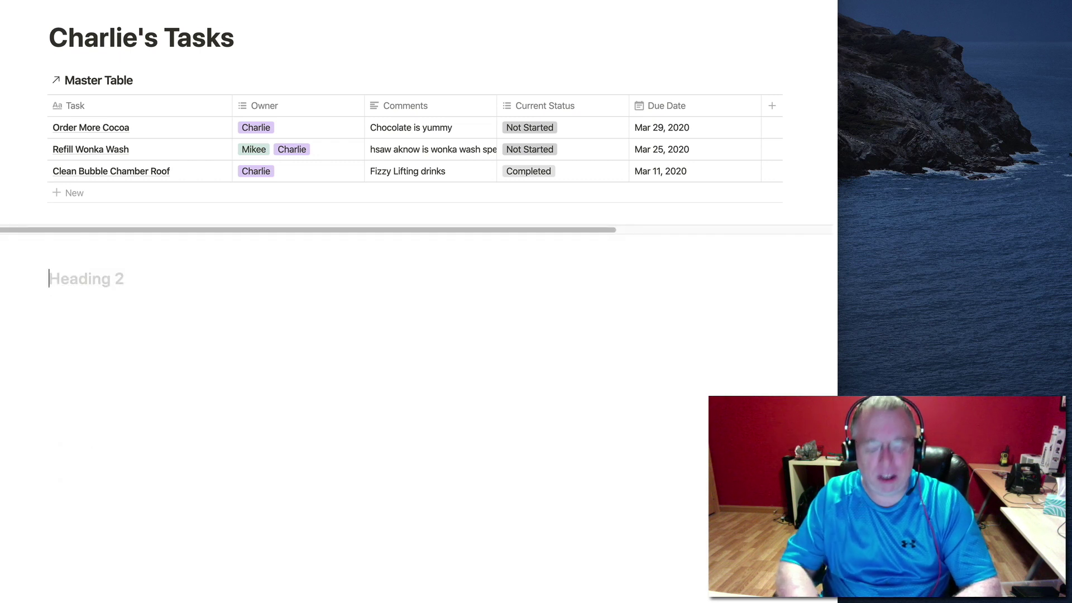
# - Title the heading 'Veruca and Violet Tasks that are not completed'
pyautogui.write('V')
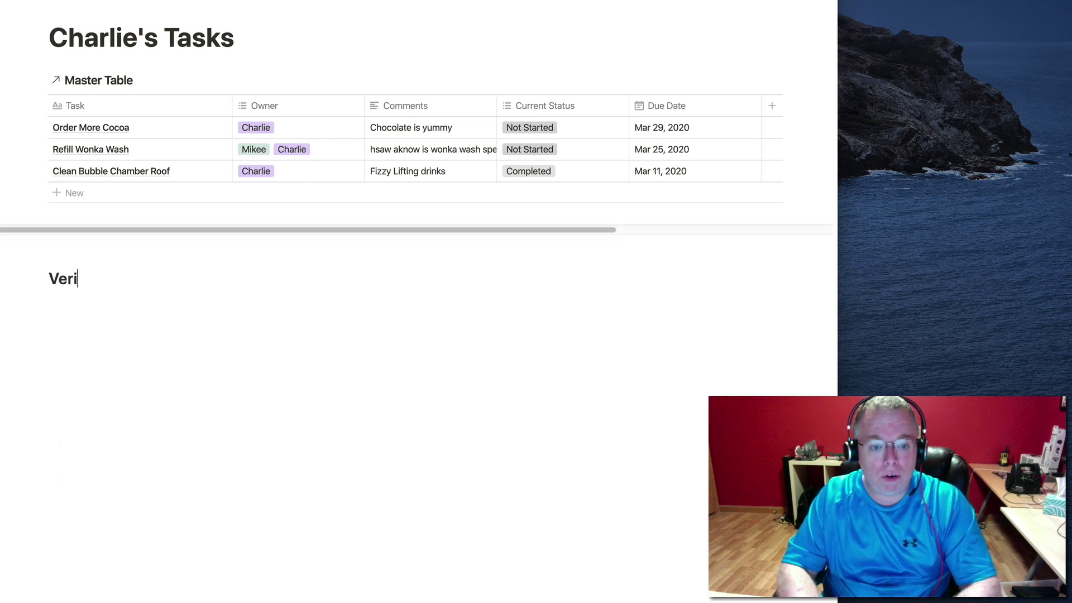
pyautogui.write('eruca an')
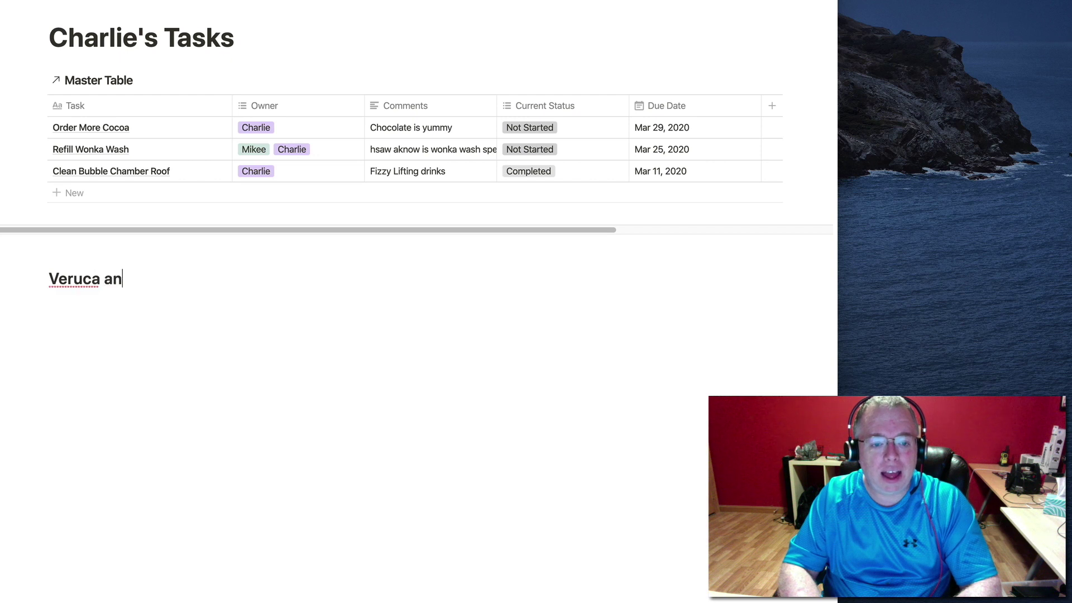
pyautogui.write('d')
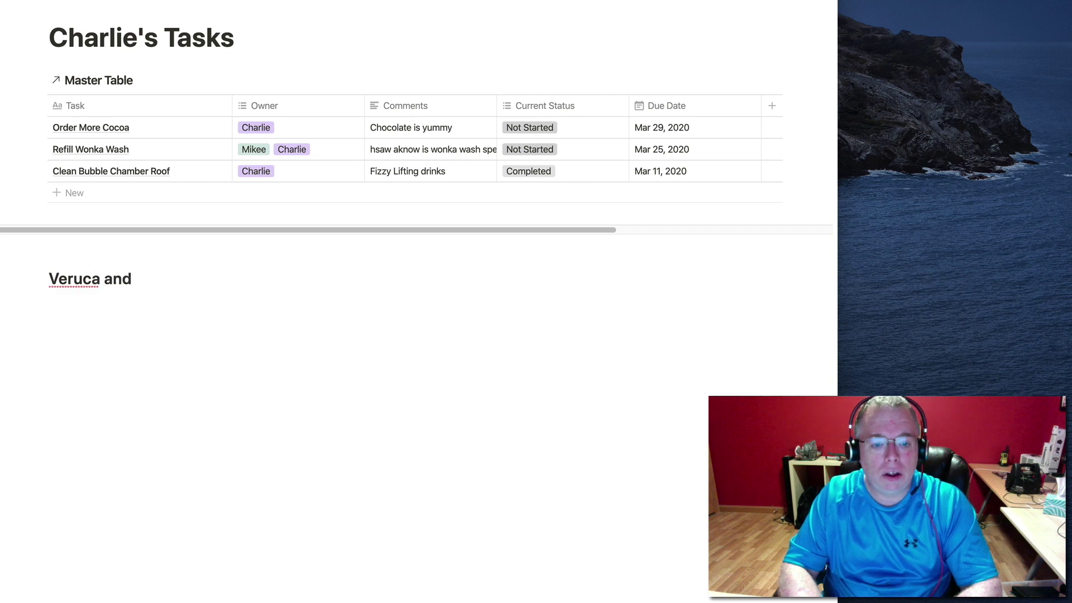
pyautogui.write(' Violet ')
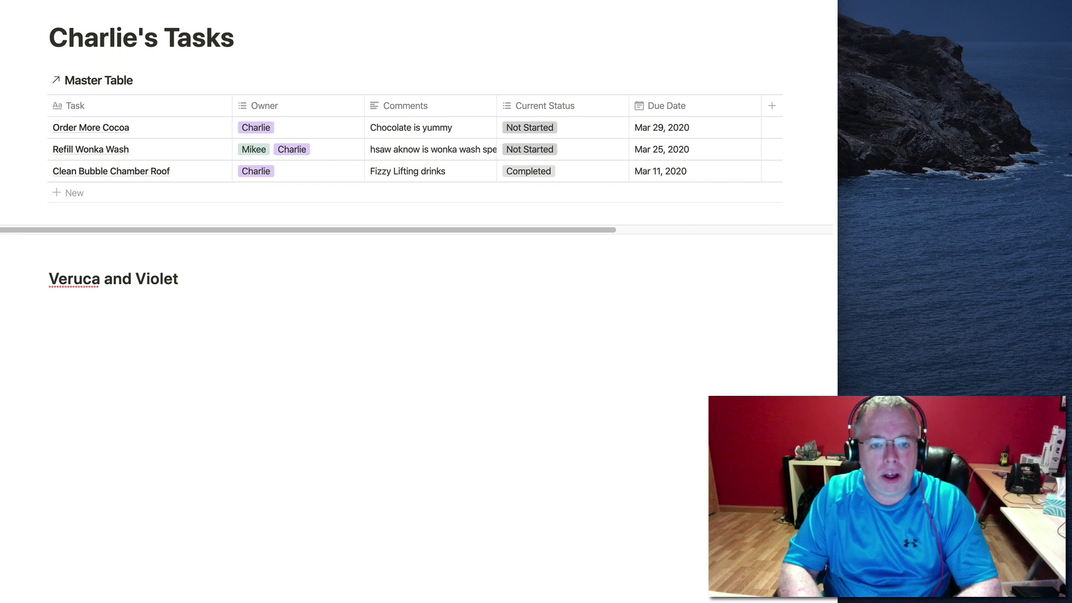
pyautogui.write('Tasks')
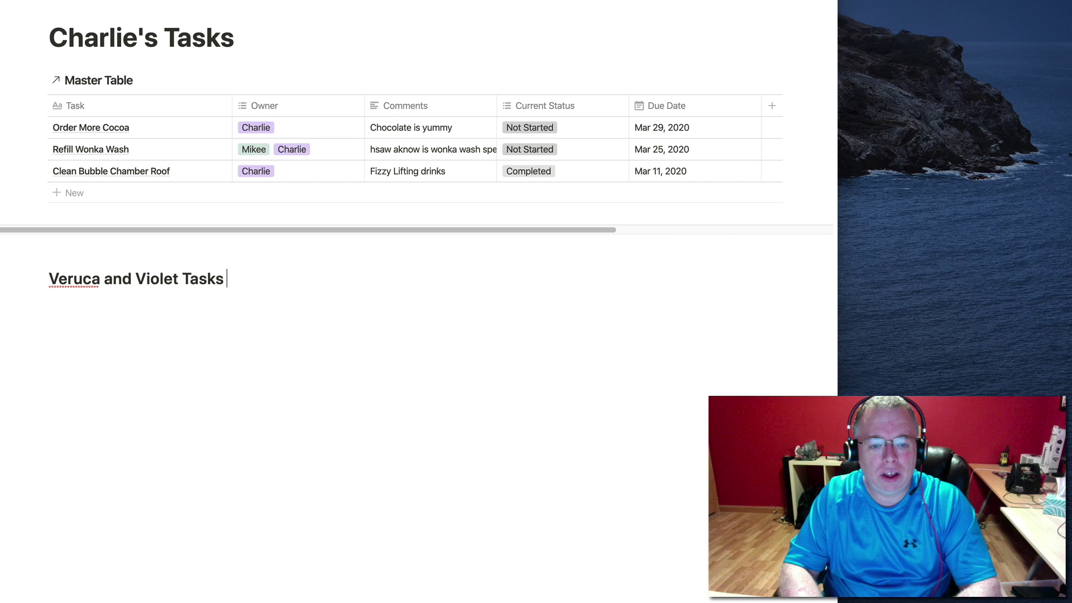
pyautogui.write(' that are note')
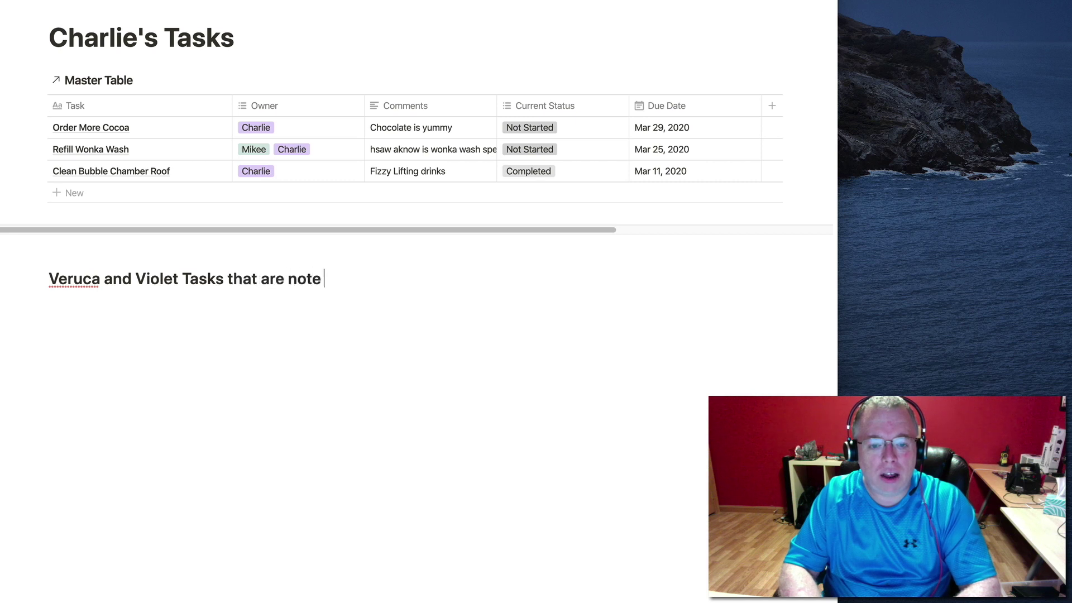
pyautogui.press('BackSpace')
pyautogui.write('compe')
pyautogui.write('le')
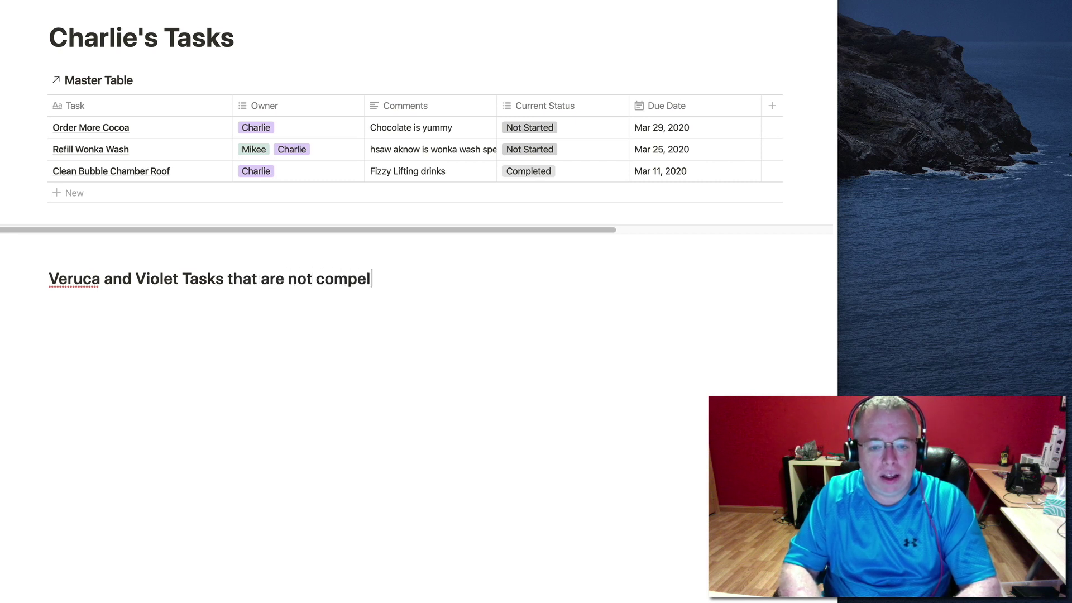
pyautogui.press('BackSpace')
pyautogui.write('t')
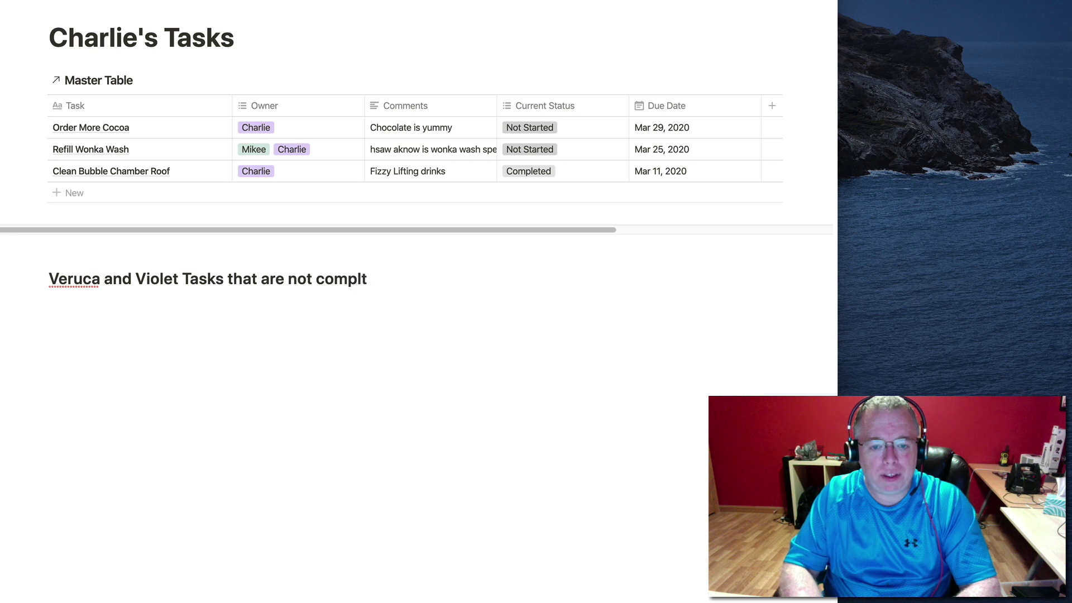
pyautogui.press('BackSpace')
pyautogui.write('eted')
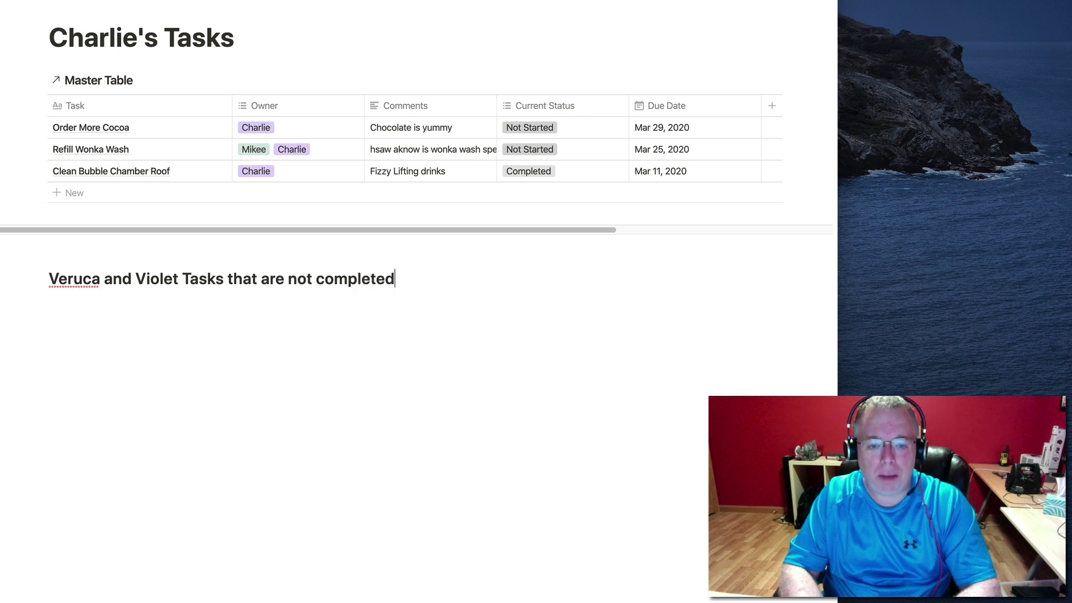
pyautogui.press('Return')
pyautogui.press('Return')
# - Insert a second linked Master Table view under the heading, found by searching 'master'
pyautogui.write('/')
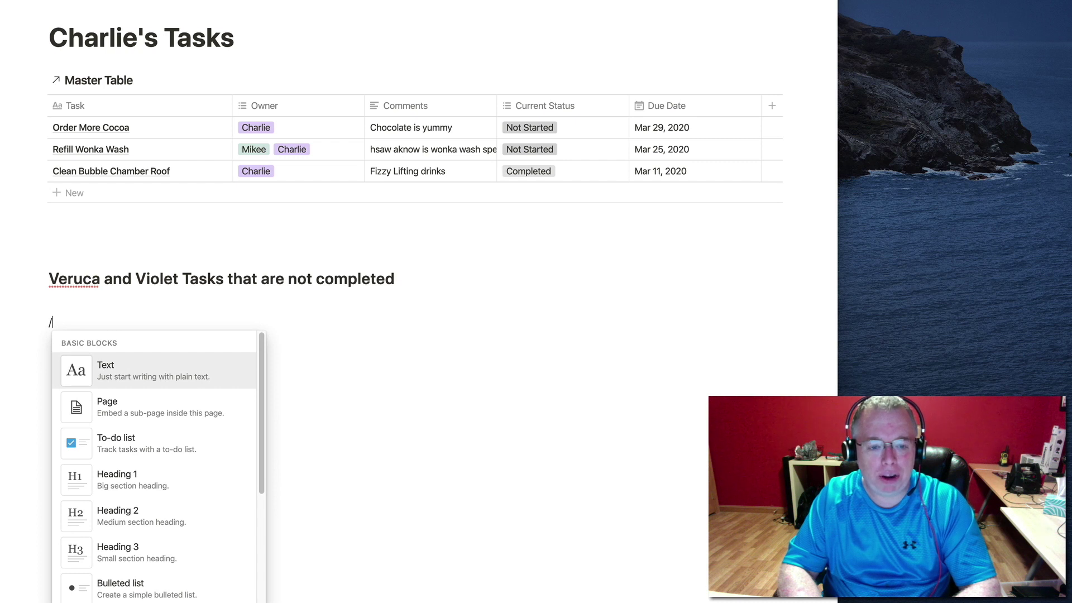
pyautogui.write('create')
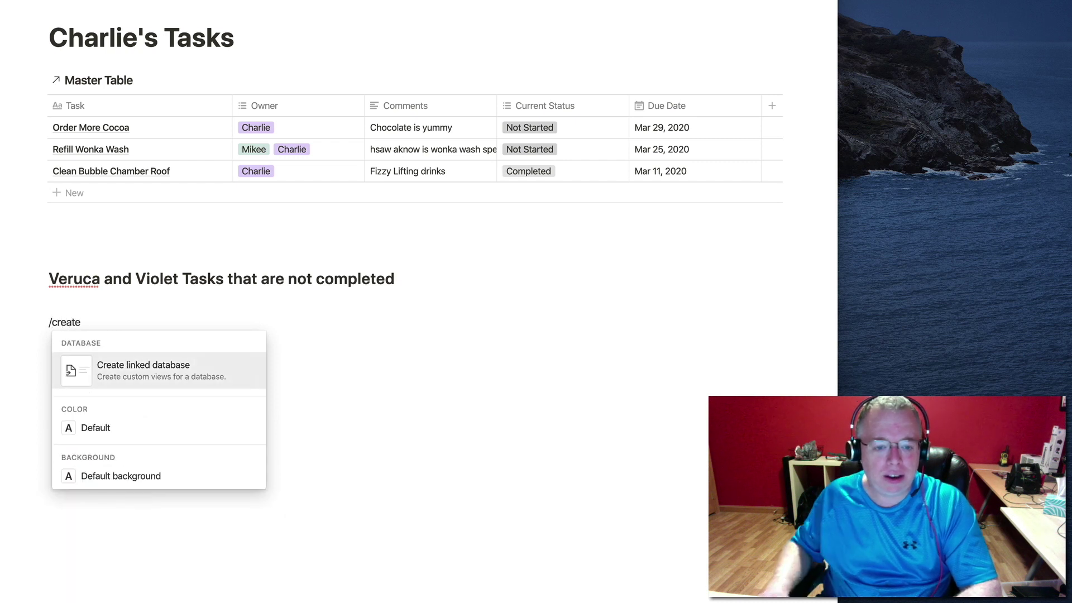
pyautogui.moveTo(185, 378)
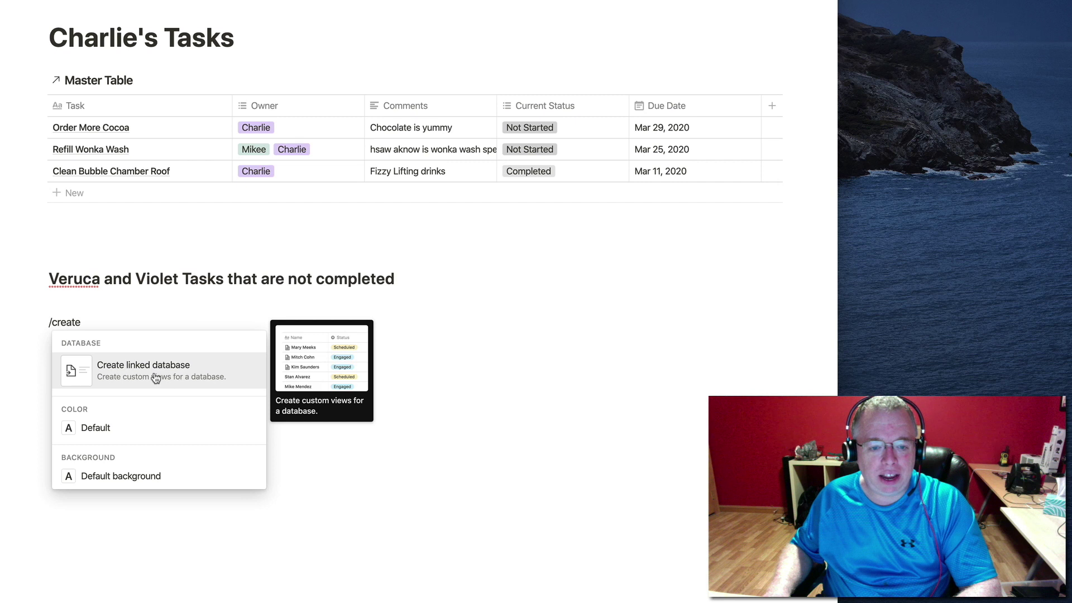
pyautogui.click(173, 376)
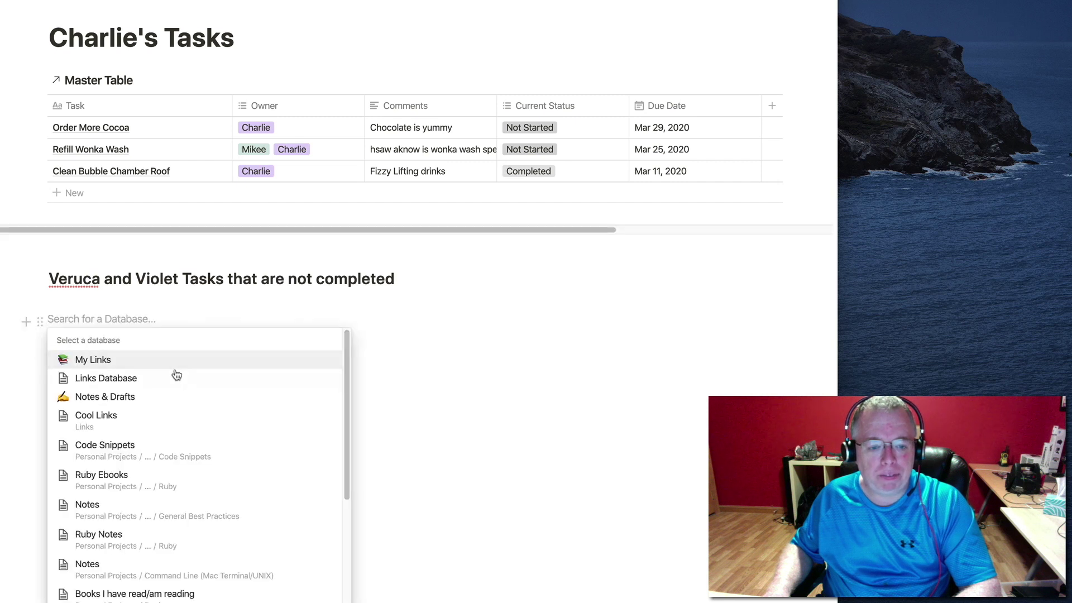
pyautogui.write('master')
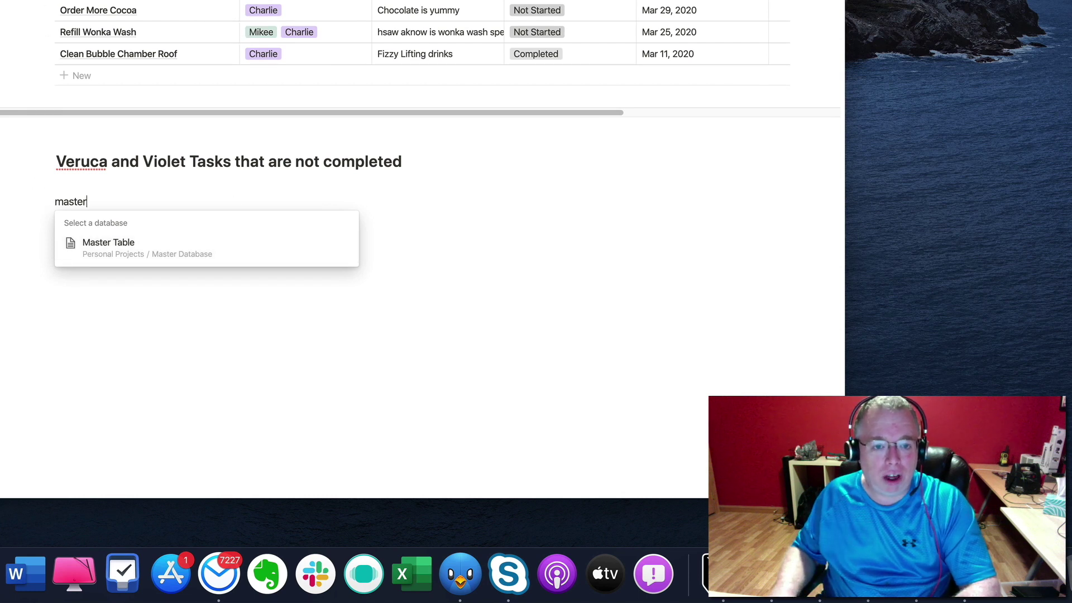
pyautogui.click(104, 249)
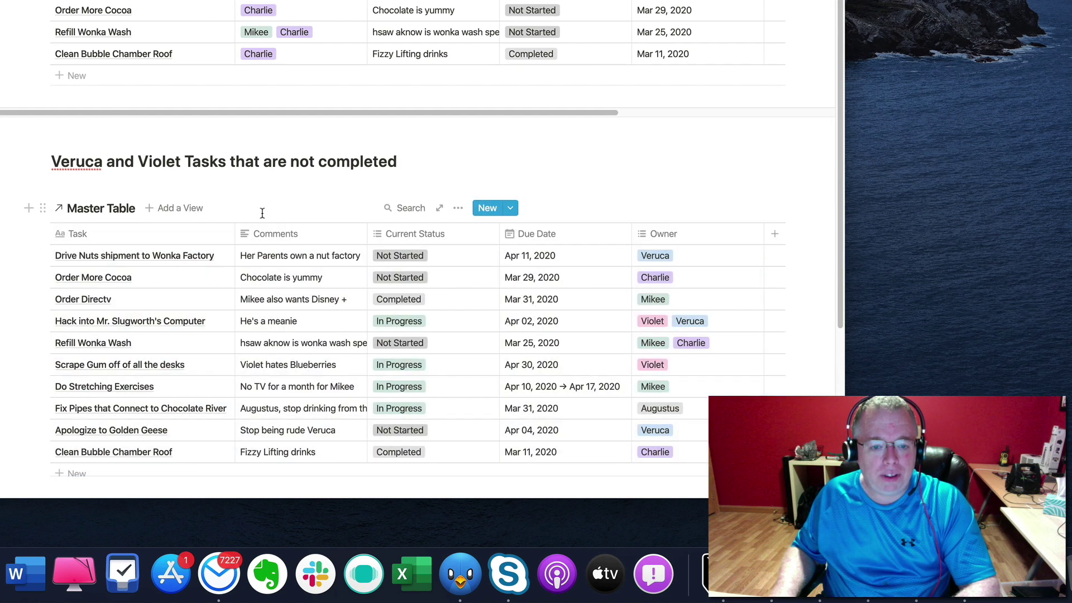
# - Add a filter rule on the second view set to Owner contains, showing the owner choices
pyautogui.scroll(-3, 211, 297)
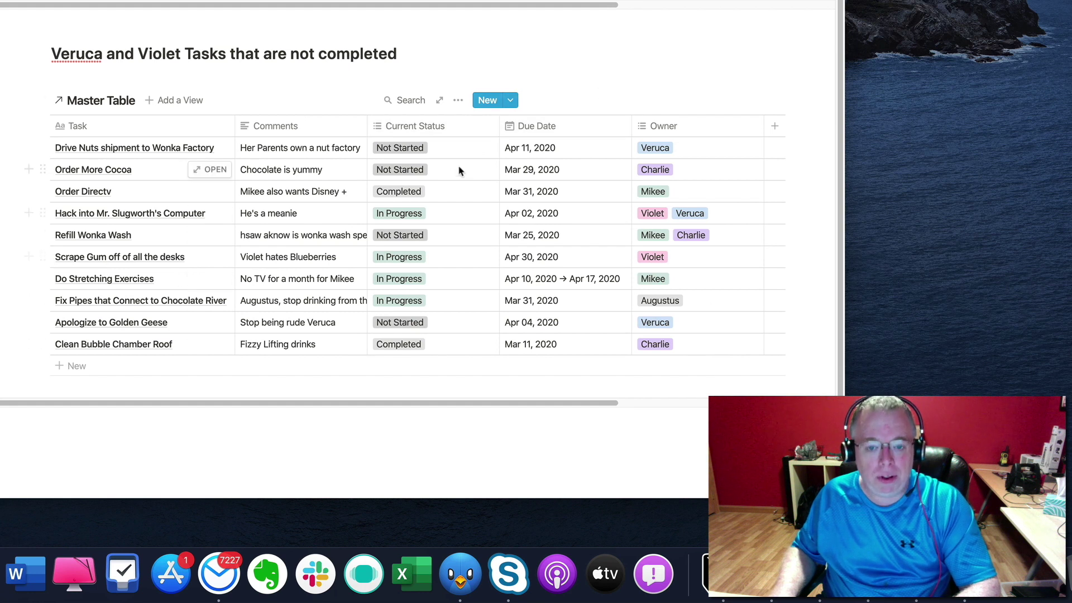
pyautogui.click(458, 100)
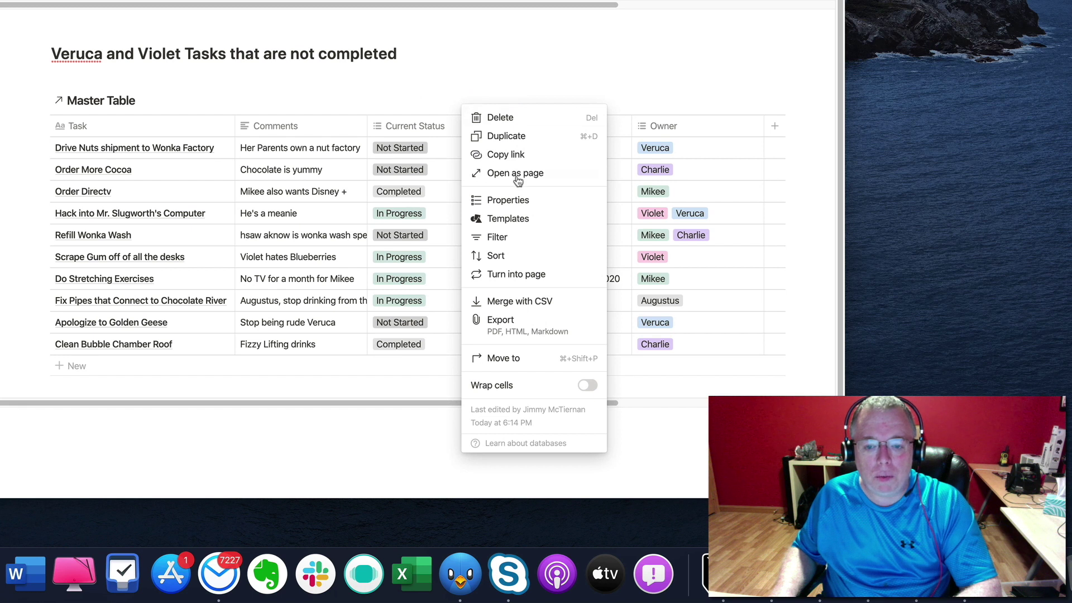
pyautogui.click(538, 235)
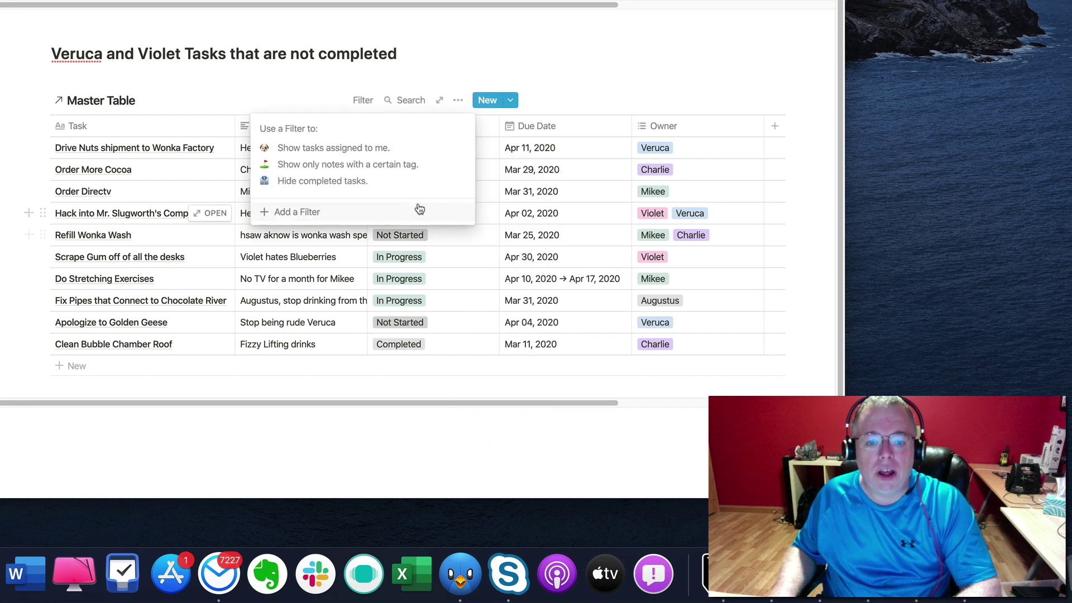
pyautogui.click(363, 216)
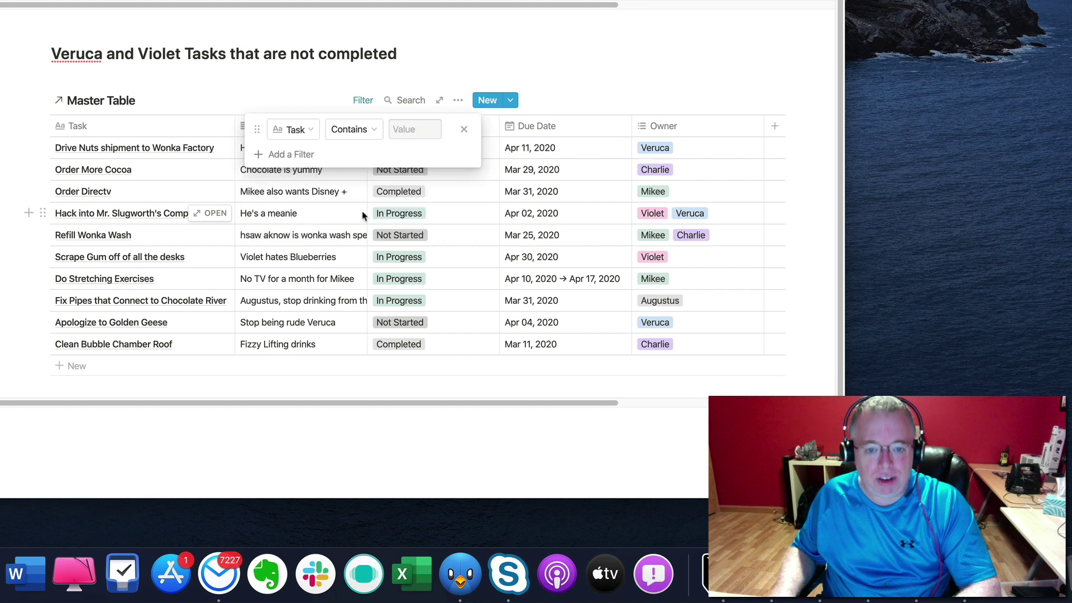
pyautogui.click(313, 131)
pyautogui.click(297, 258)
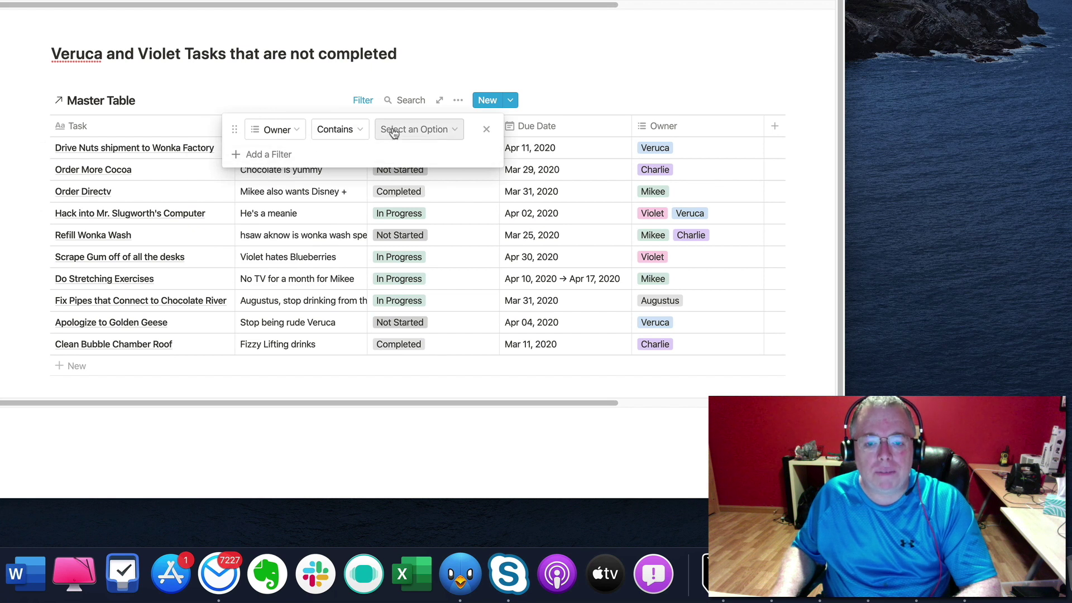
pyautogui.click(394, 130)
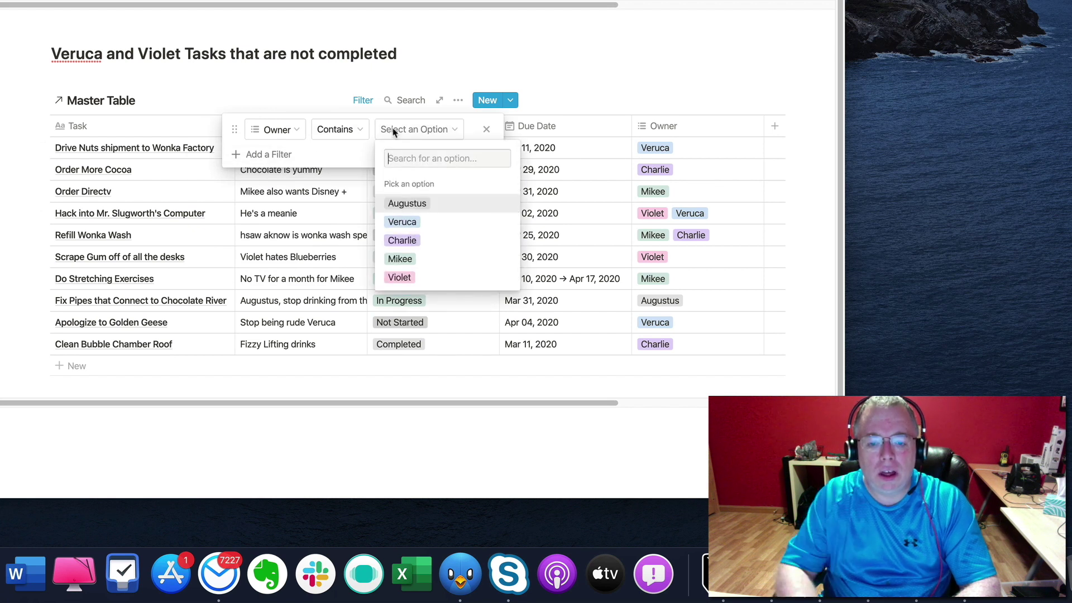
# - Require both Veruca and Violet as owners using two AND-combined Owner contains rules
pyautogui.click(434, 227)
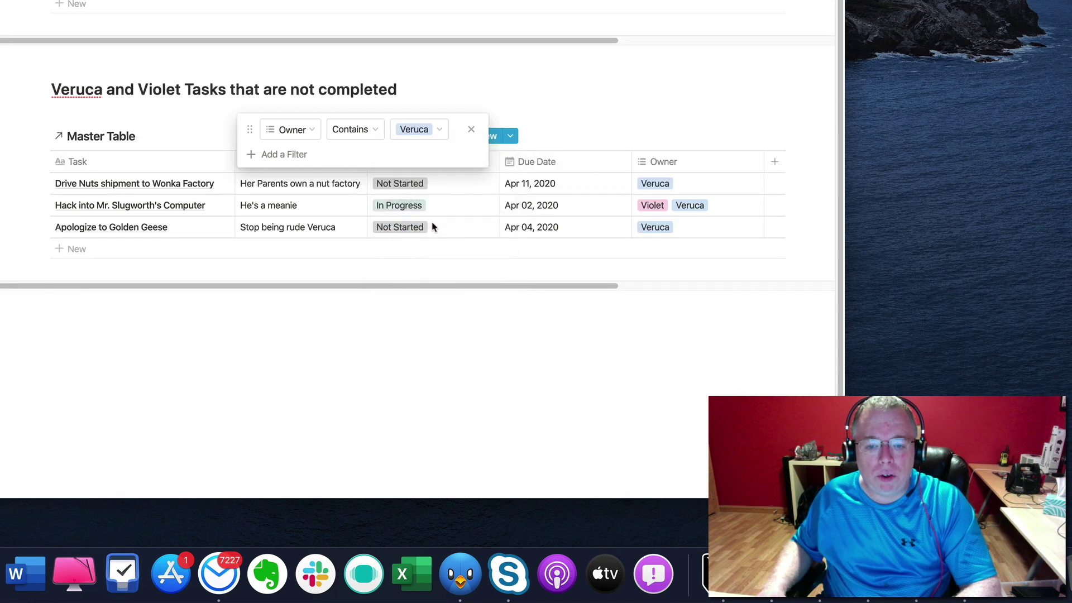
pyautogui.click(291, 155)
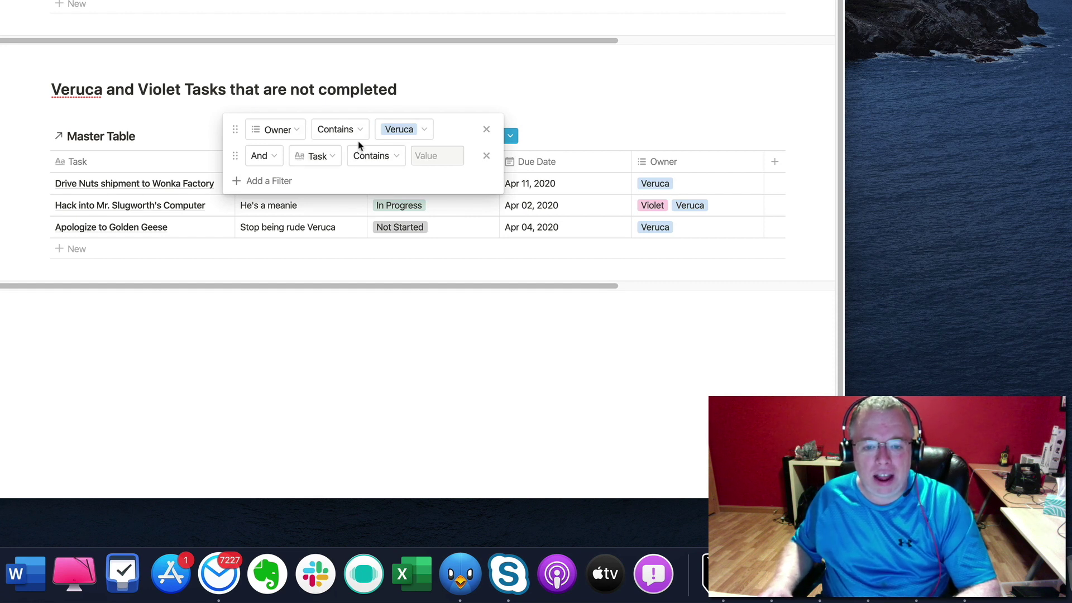
pyautogui.click(277, 158)
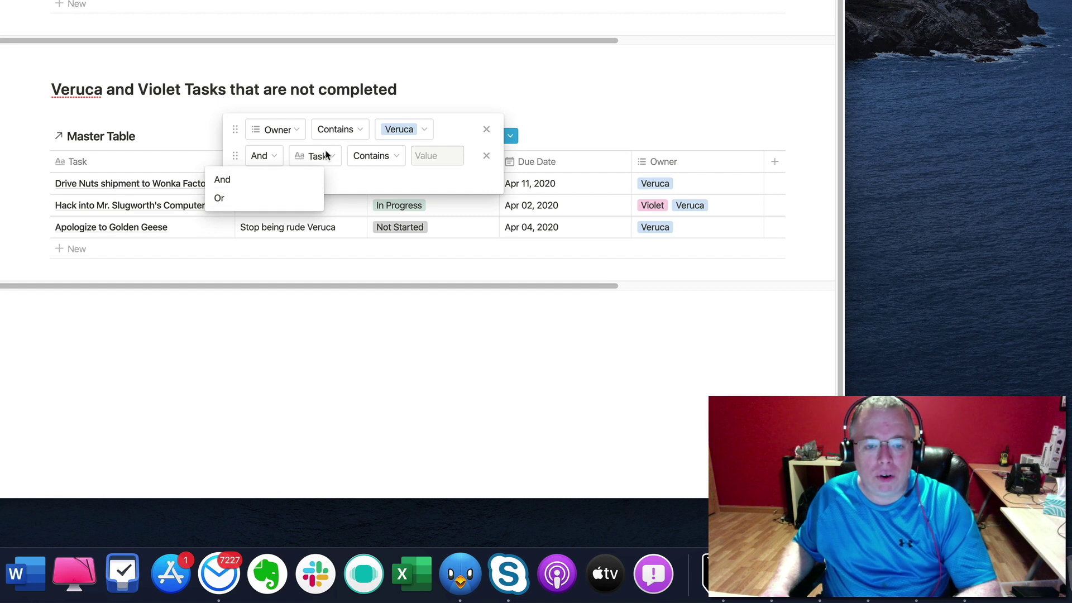
pyautogui.click(222, 179)
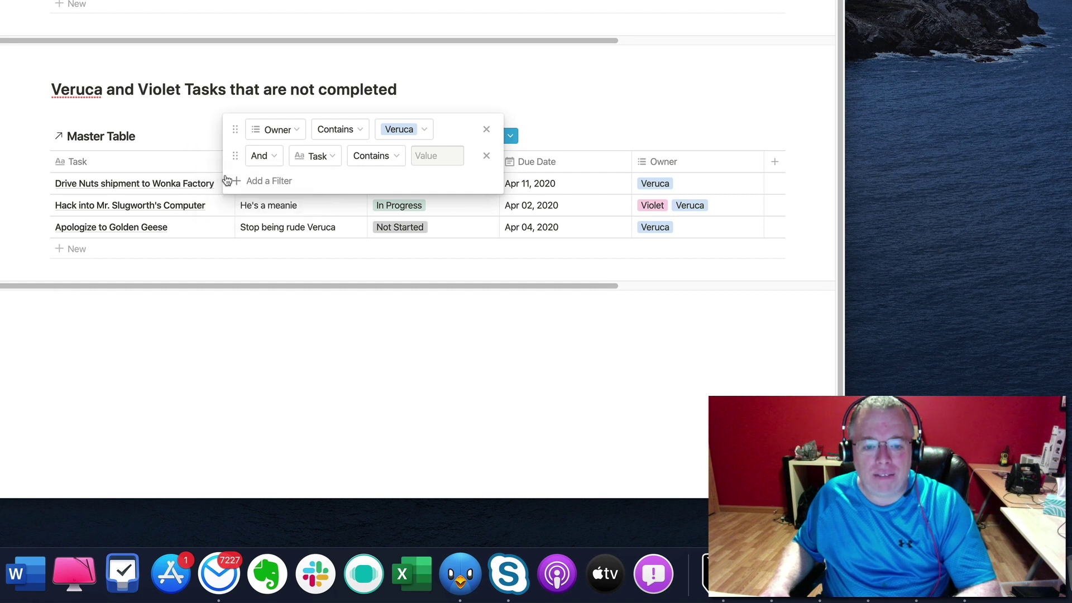
pyautogui.click(330, 159)
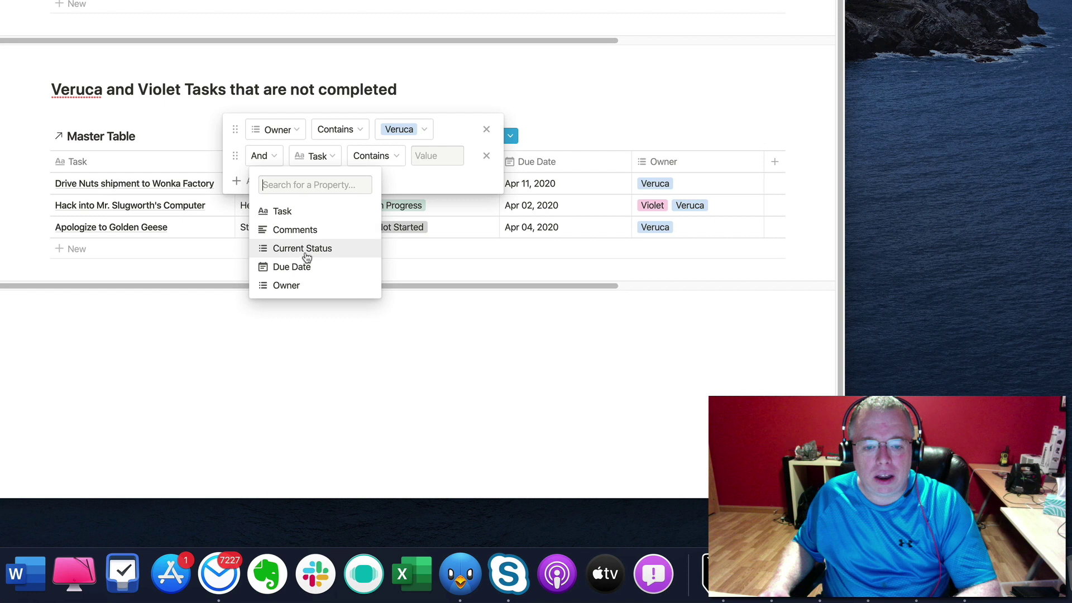
pyautogui.click(316, 285)
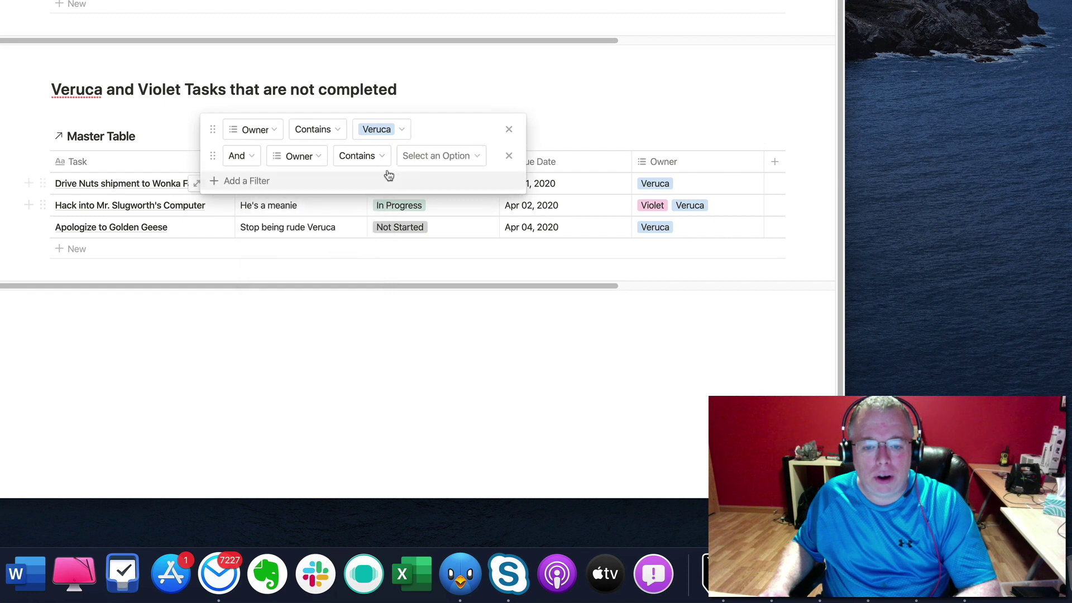
pyautogui.click(414, 158)
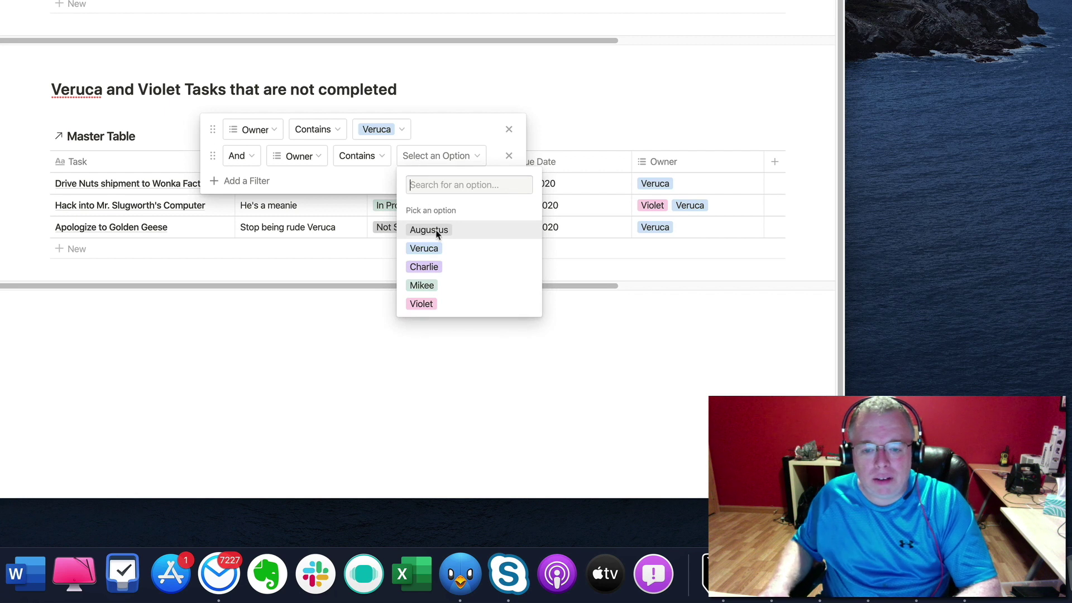
pyautogui.click(422, 304)
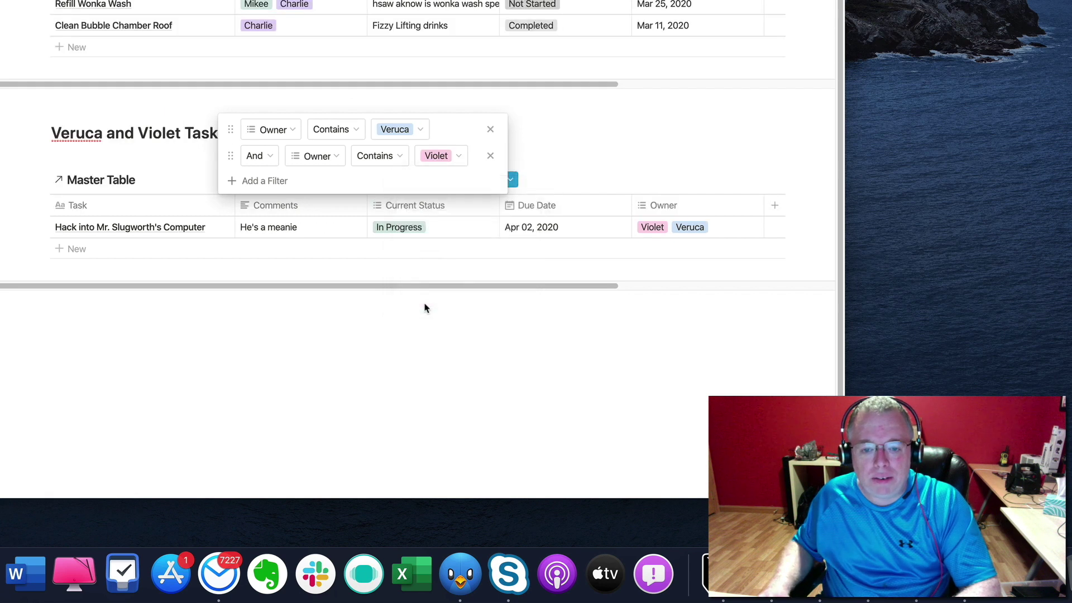
pyautogui.click(251, 184)
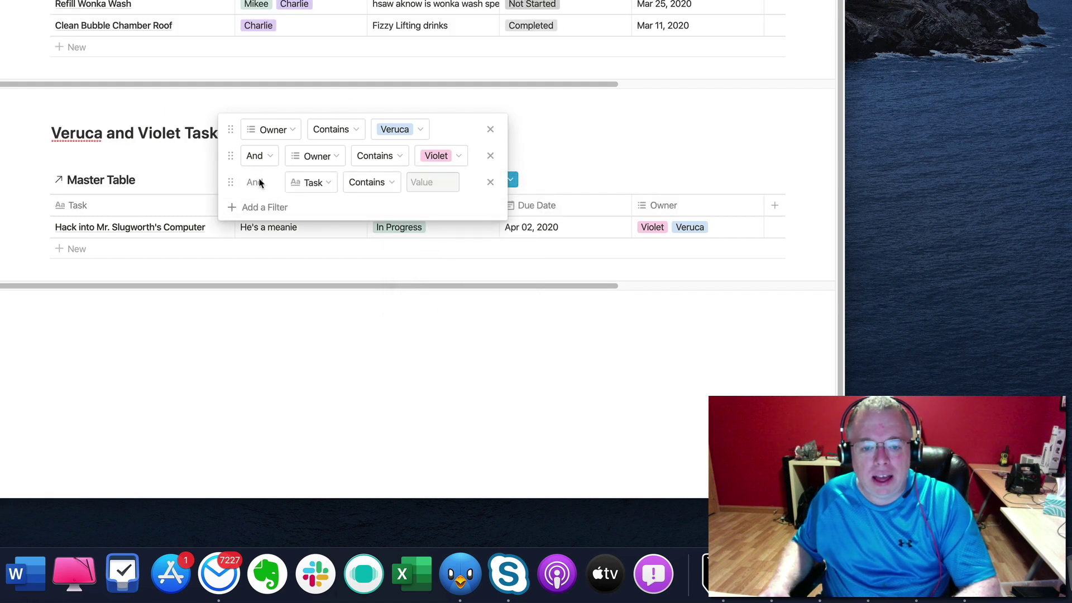
# - Add a third rule: Current Status does not contain Completed
pyautogui.click(323, 184)
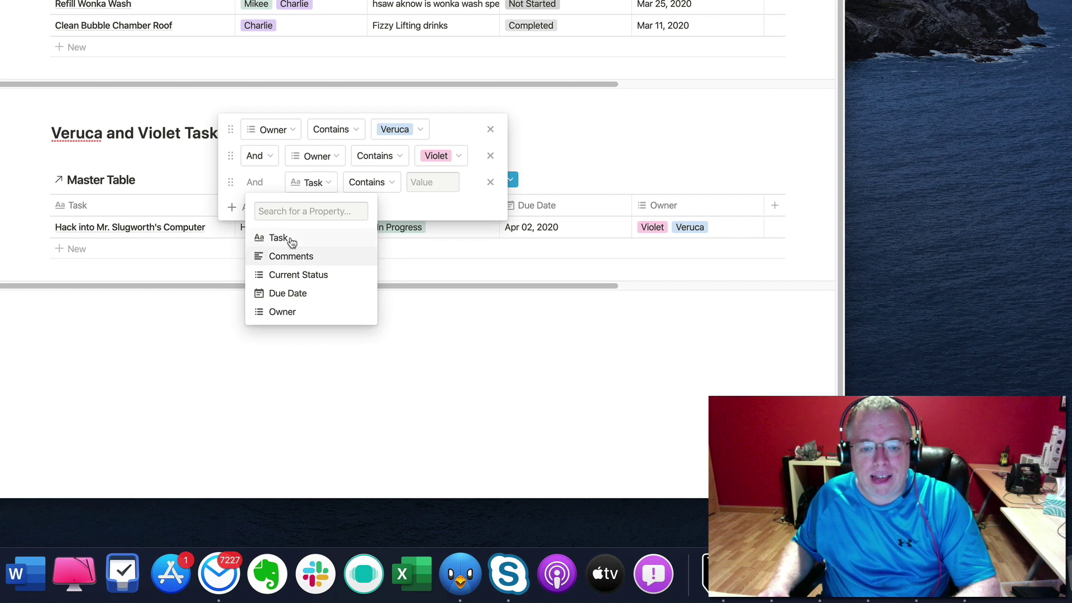
pyautogui.click(302, 281)
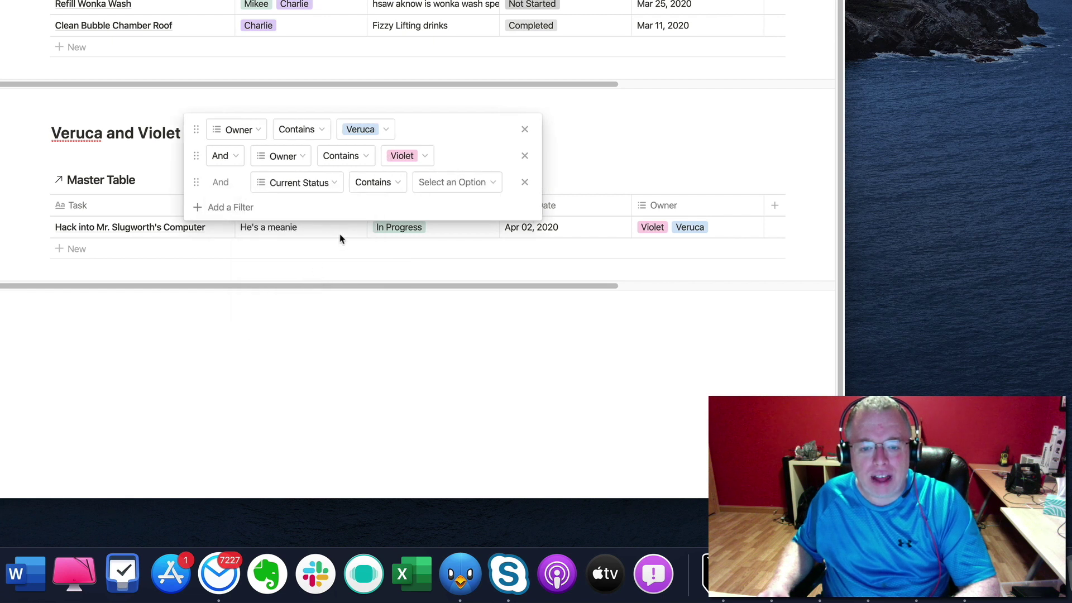
pyautogui.click(380, 186)
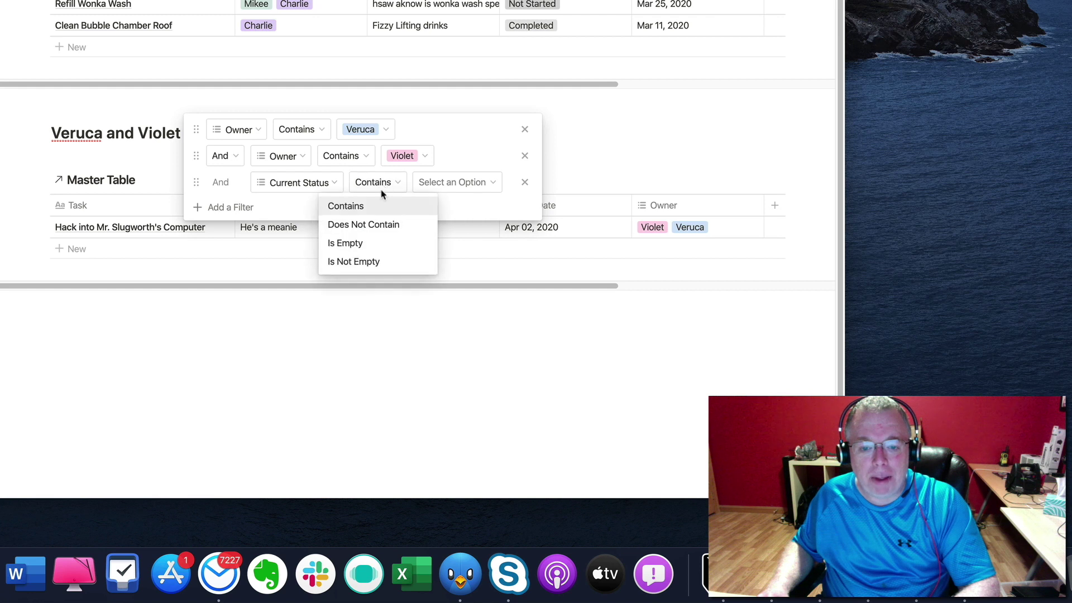
pyautogui.click(383, 224)
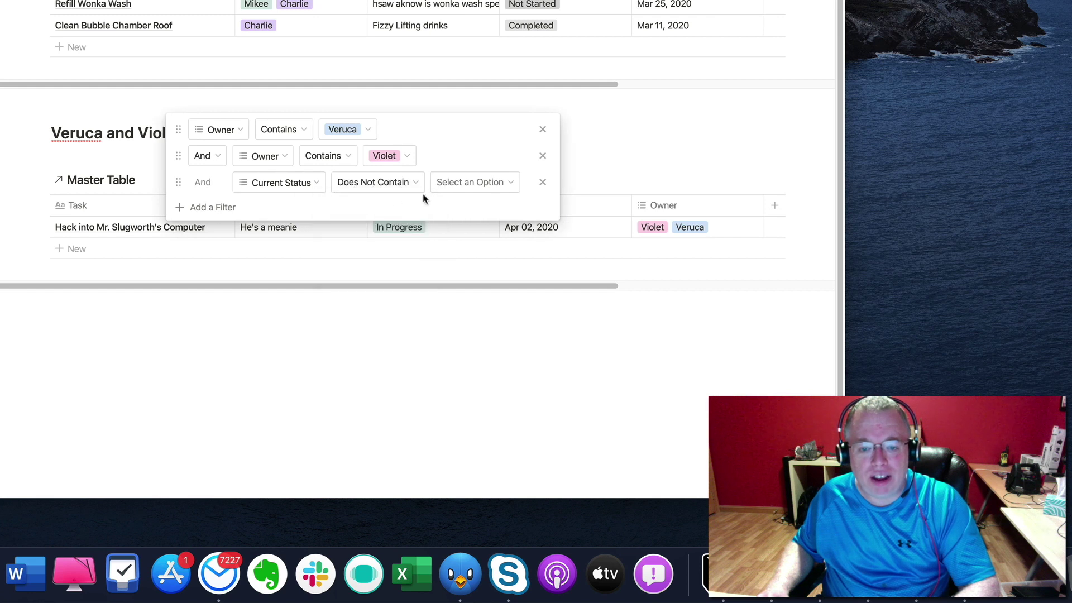
pyautogui.click(457, 189)
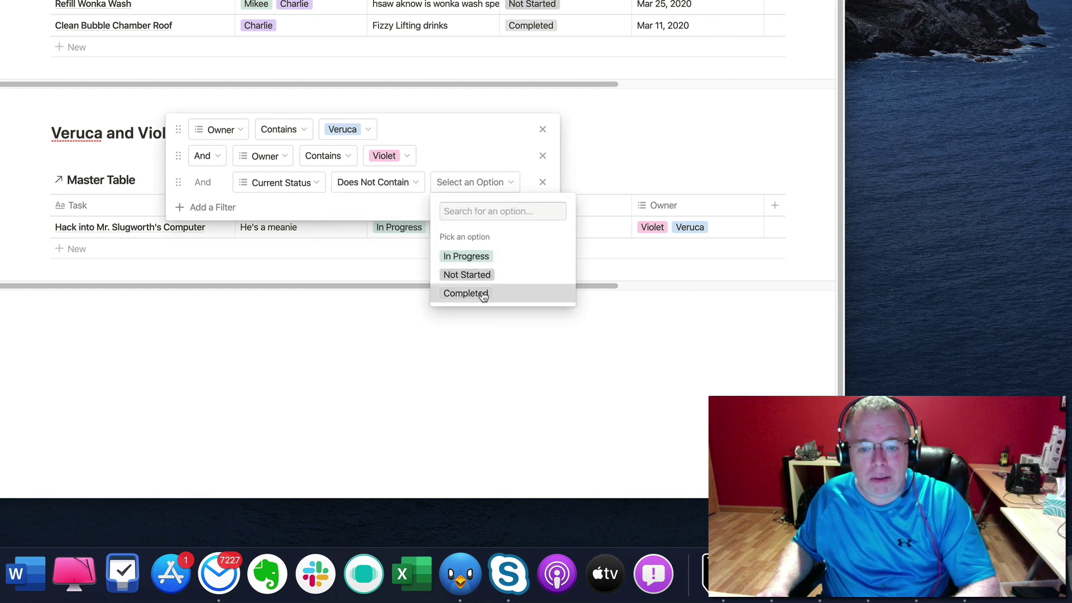
pyautogui.click(482, 294)
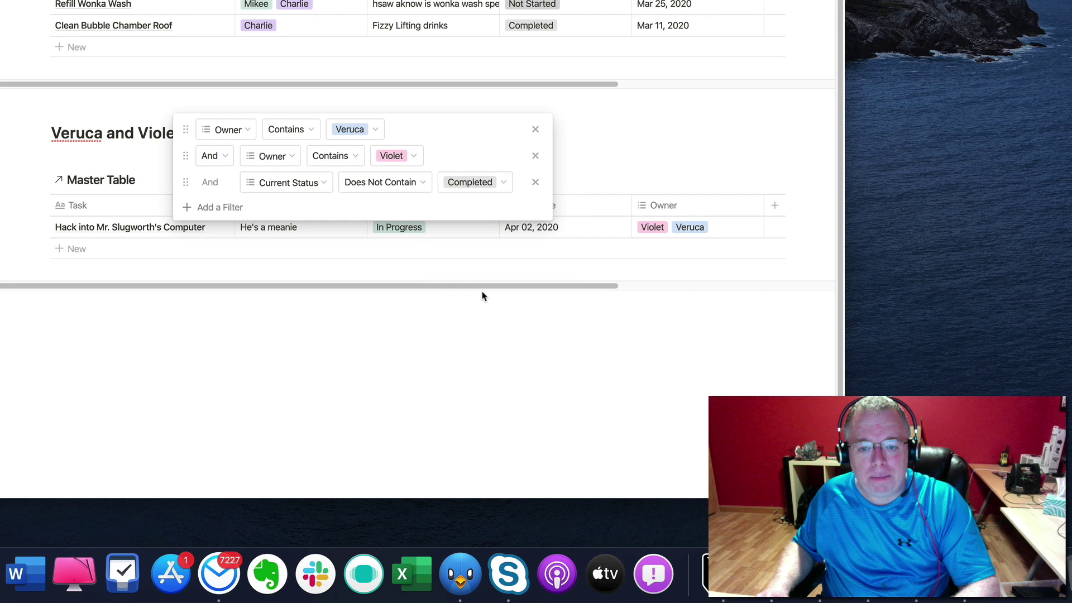
pyautogui.click(392, 281)
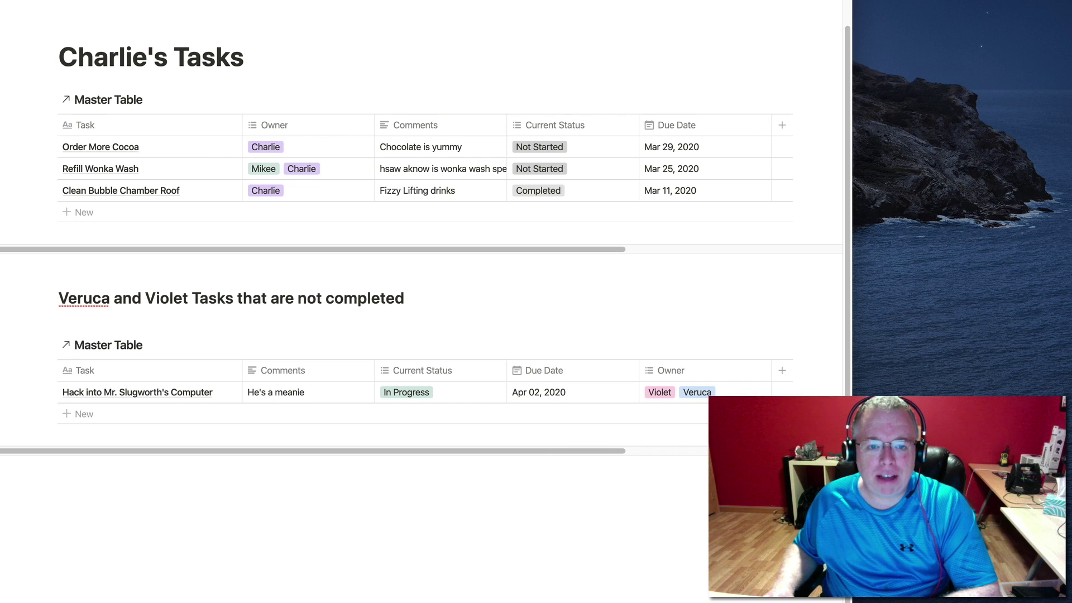
# - Add a new Master Table row named 'Make a YouTube video'
pyautogui.press('super+bracketleft')
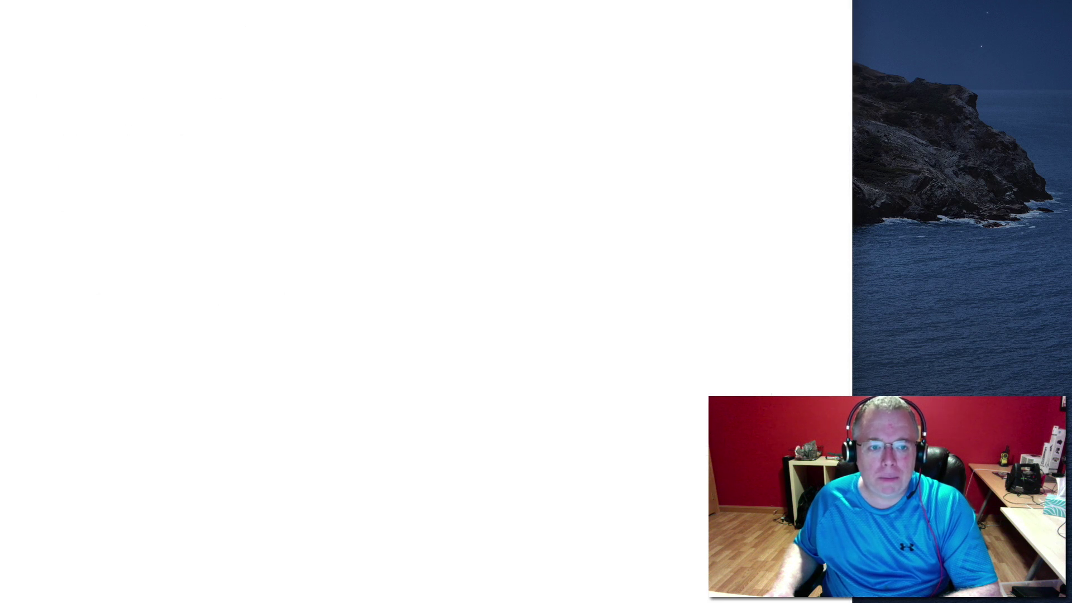
pyautogui.click(101, 402)
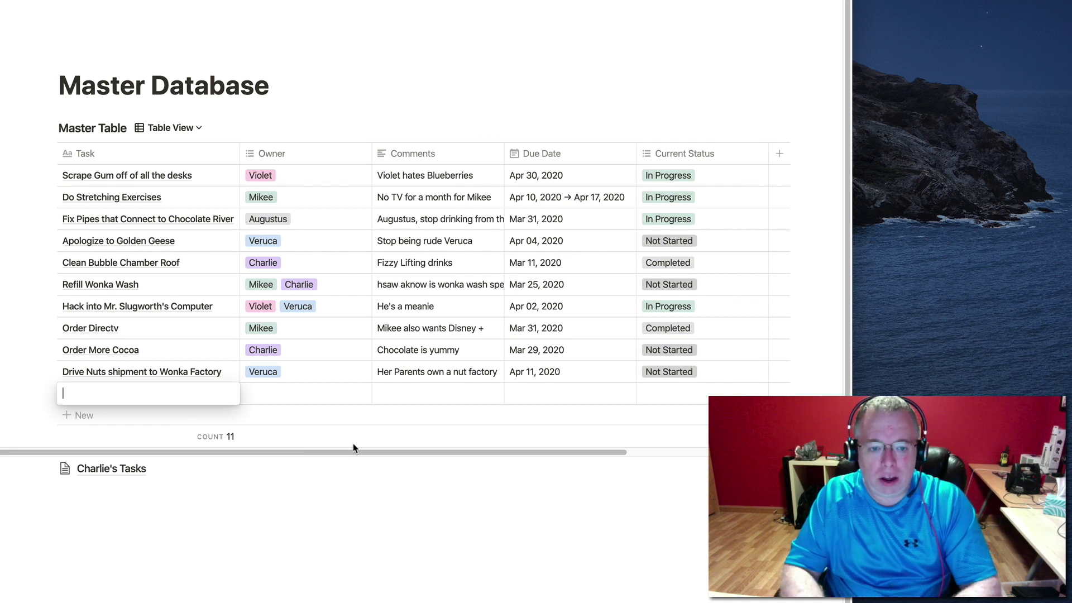
pyautogui.write('Mak')
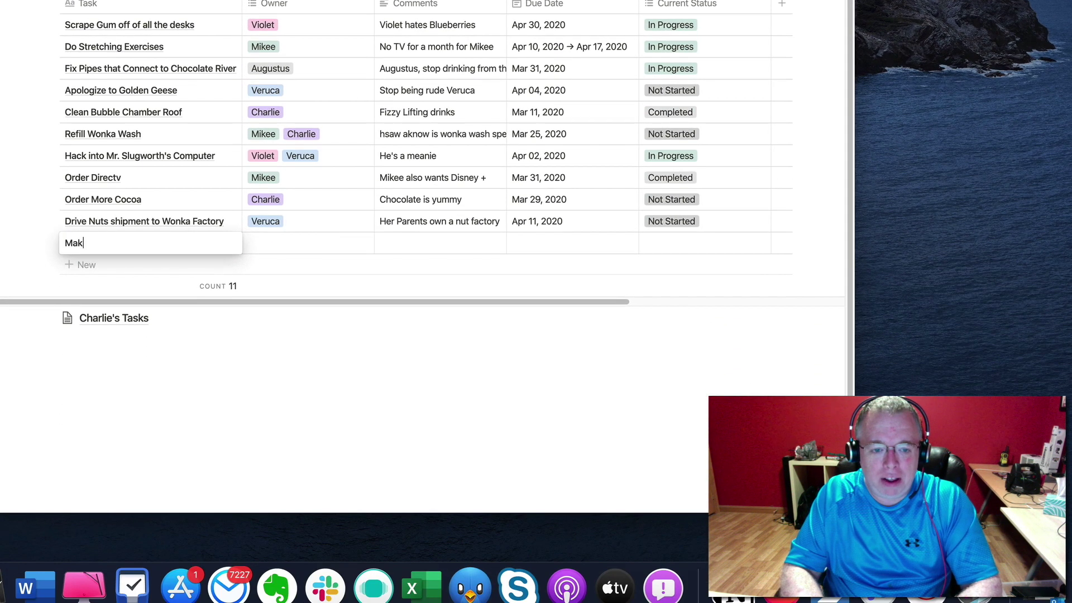
pyautogui.write('e a YouTube video')
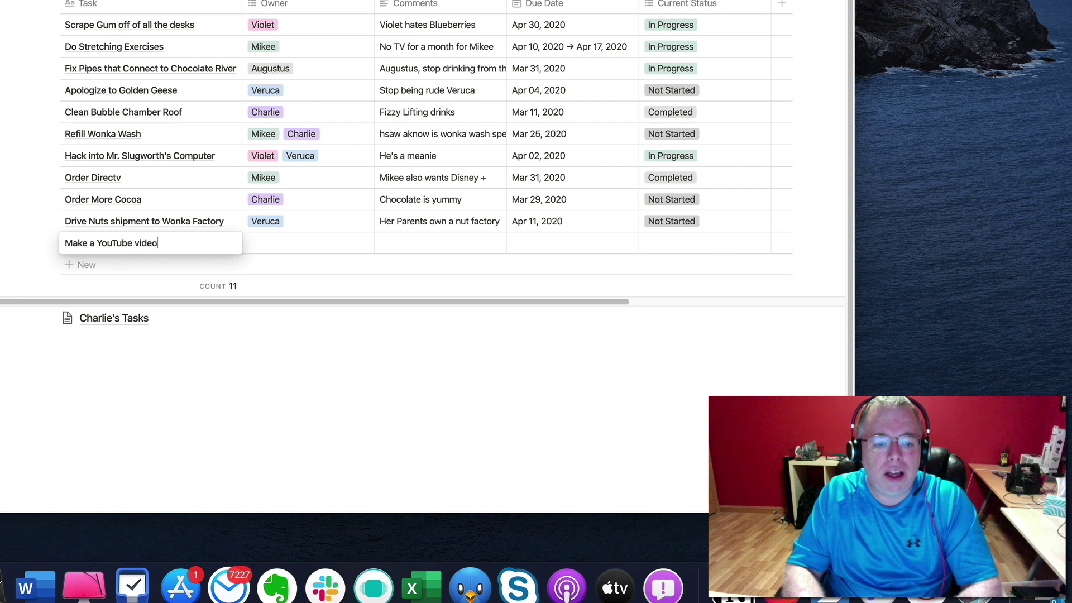
pyautogui.click(308, 243)
# - Assign Veruca and Violet as the new task's owners
pyautogui.write('ver')
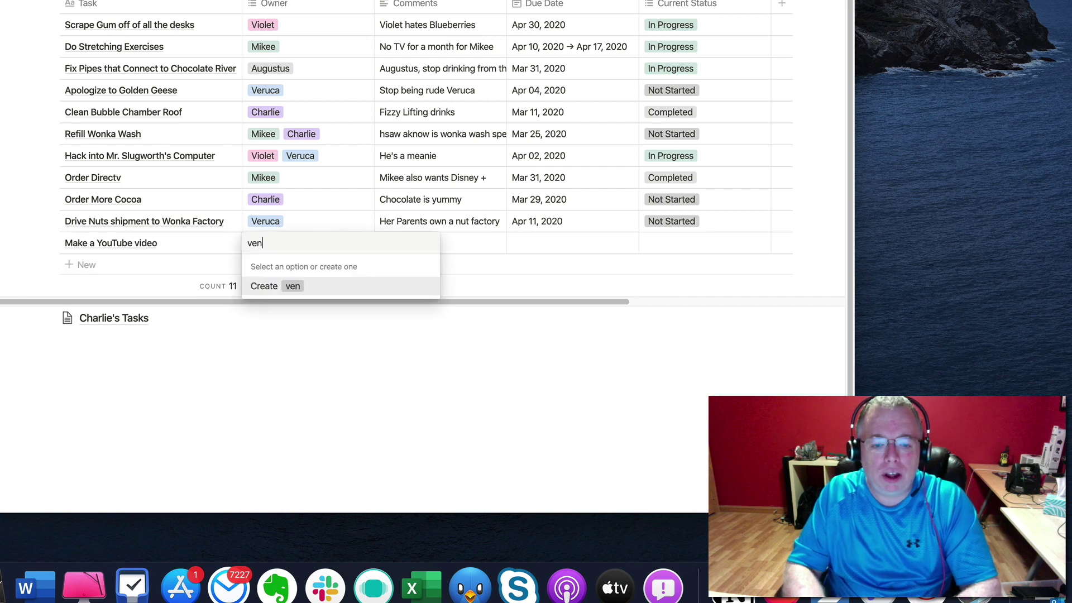
pyautogui.press('BackSpace')
pyautogui.write('er')
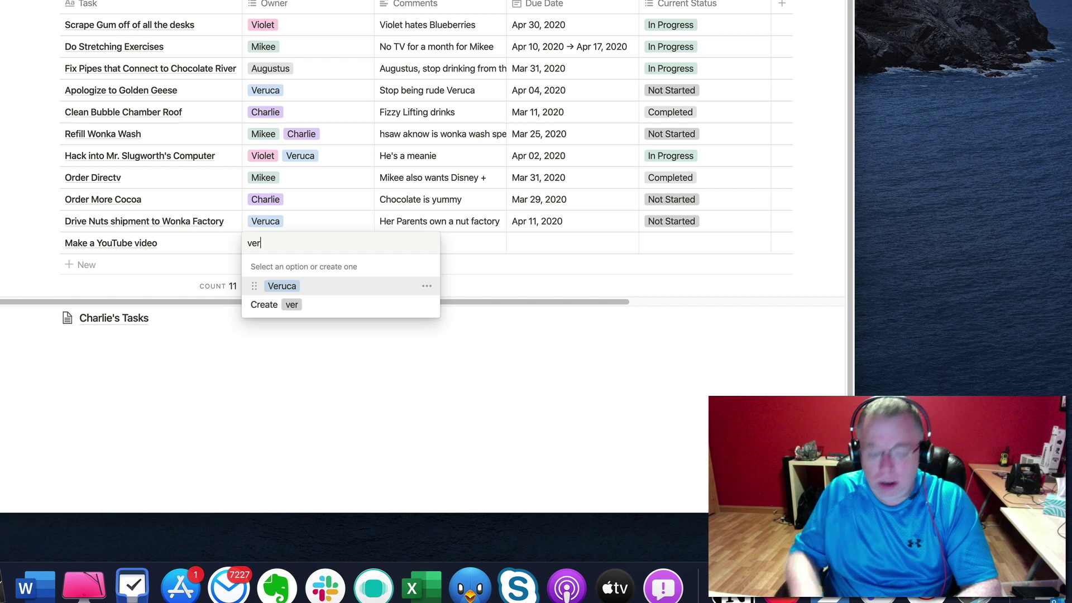
pyautogui.click(329, 291)
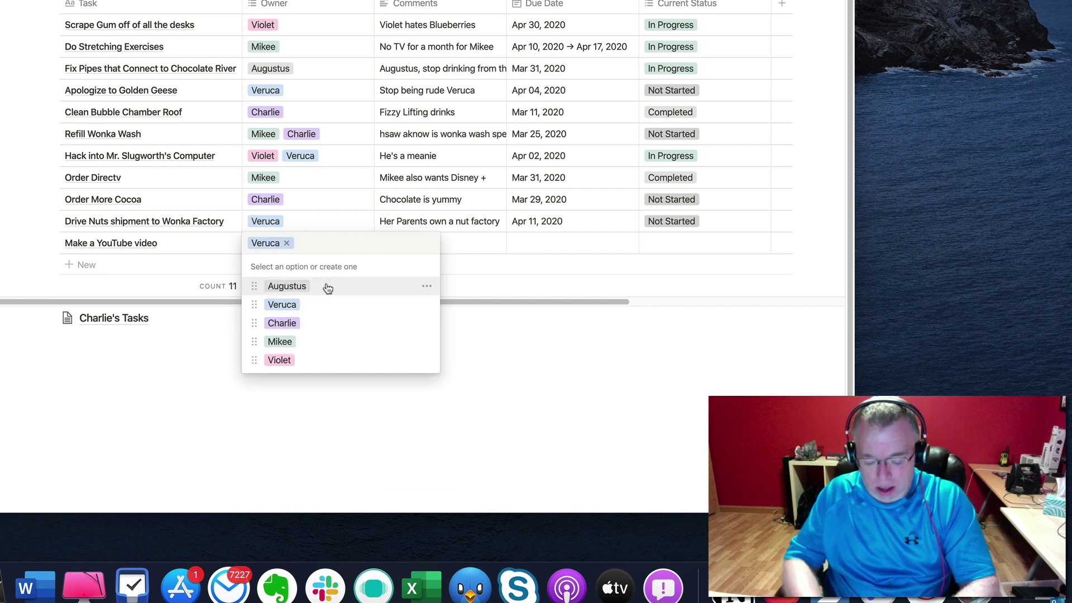
pyautogui.write('voi')
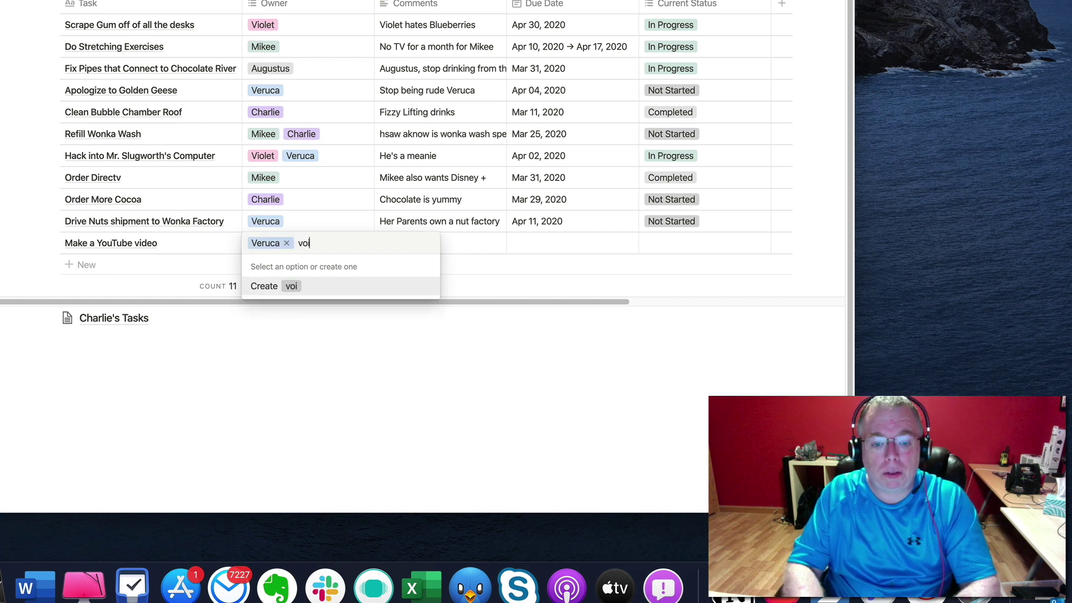
pyautogui.press('BackSpace')
pyautogui.press('BackSpace')
pyautogui.write('io')
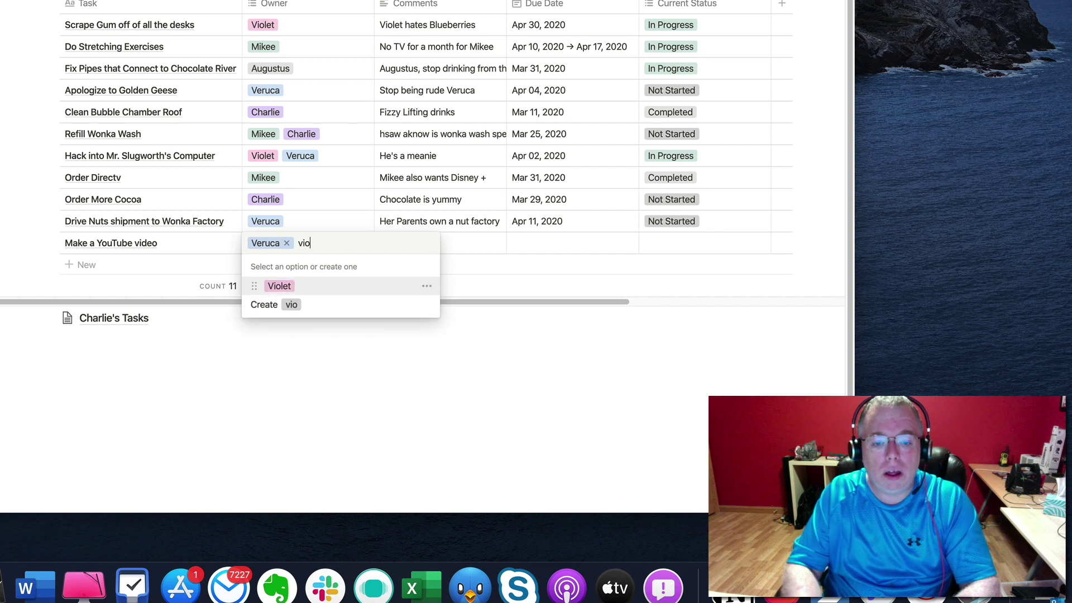
pyautogui.click(280, 287)
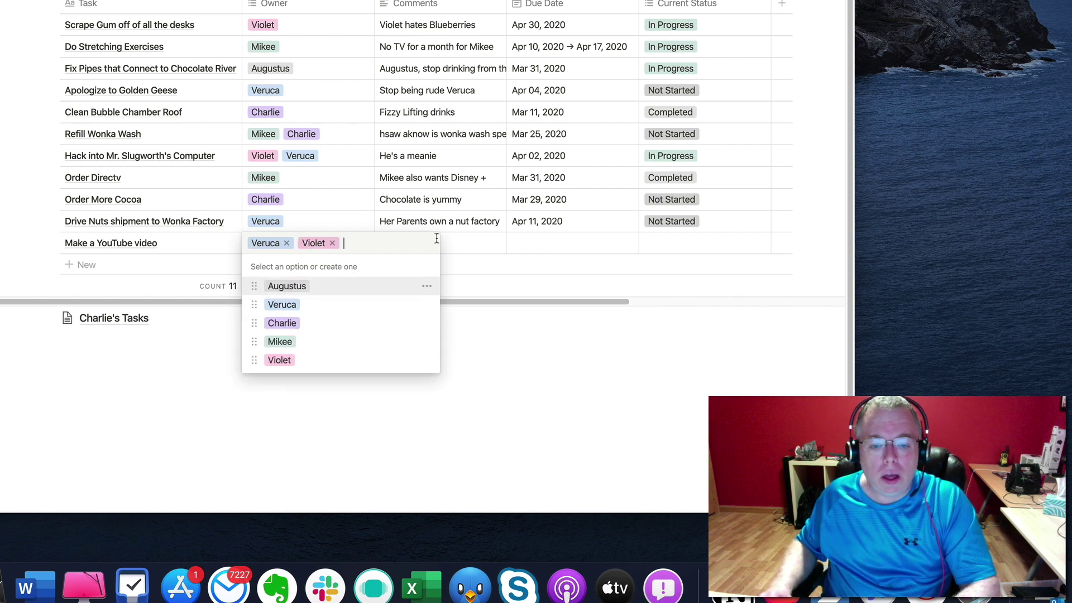
pyautogui.press('Escape')
pyautogui.write('d')
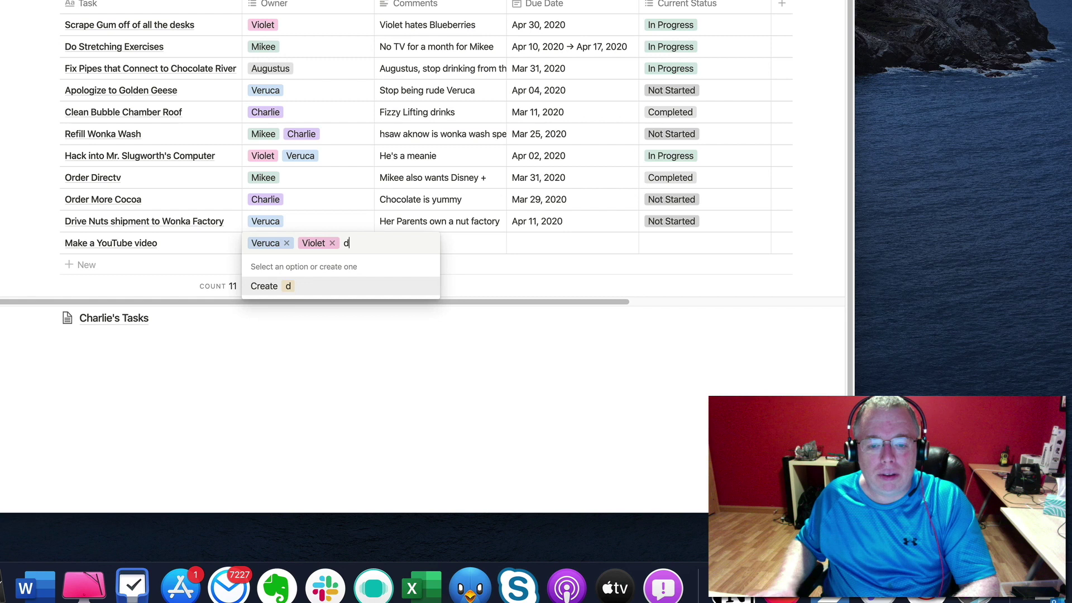
pyautogui.press('BackSpace')
pyautogui.press('Escape')
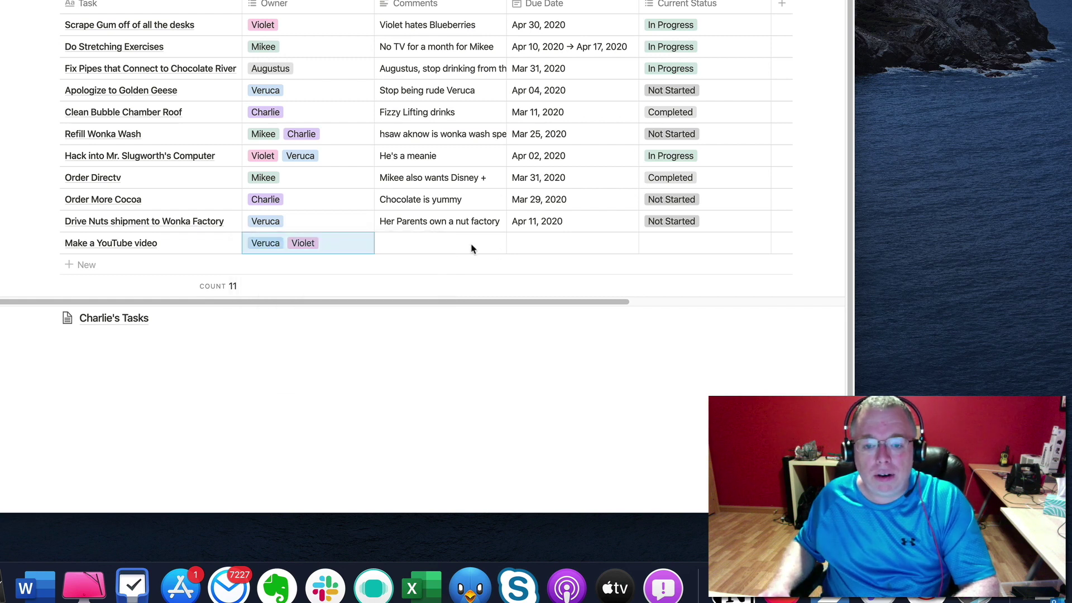
# - Give the task comment 'test', due date Mar 27, 2020, and status Not Started
pyautogui.click(472, 248)
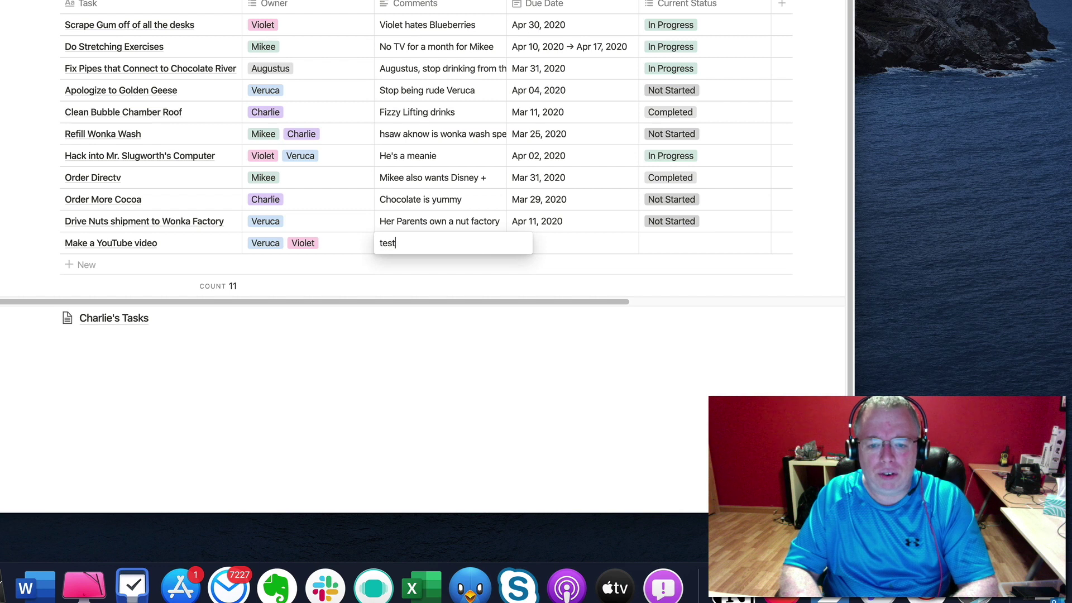
pyautogui.press('Tab')
pyautogui.click(557, 246)
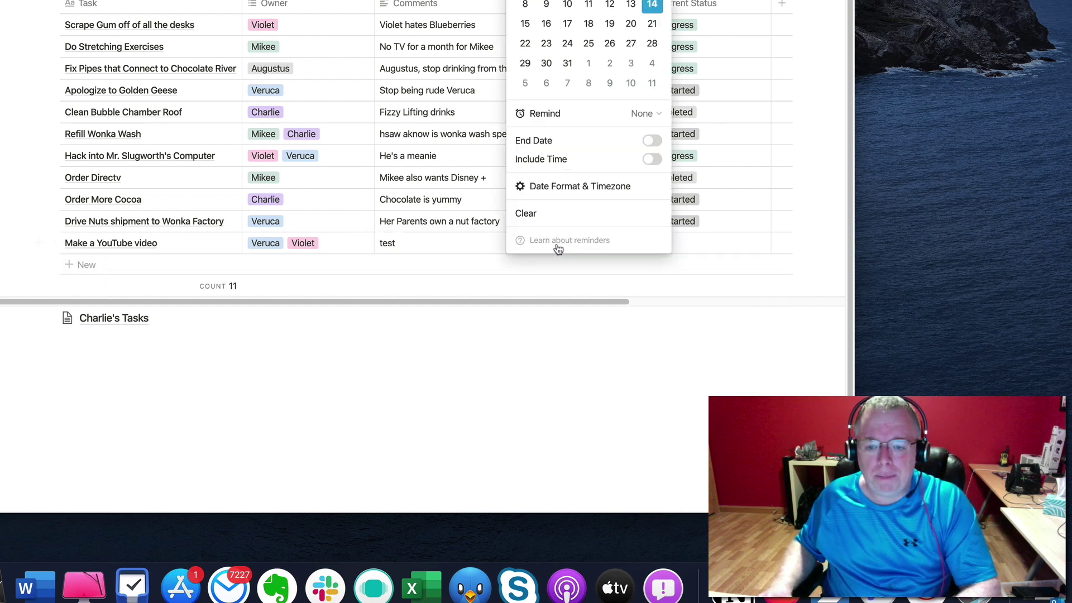
pyautogui.click(637, 50)
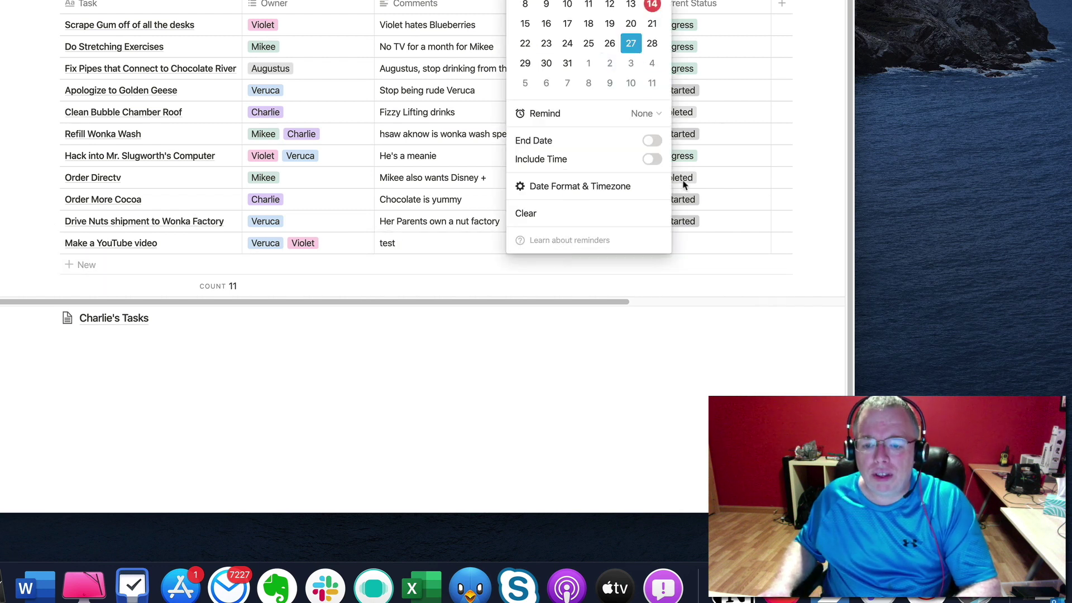
pyautogui.click(712, 242)
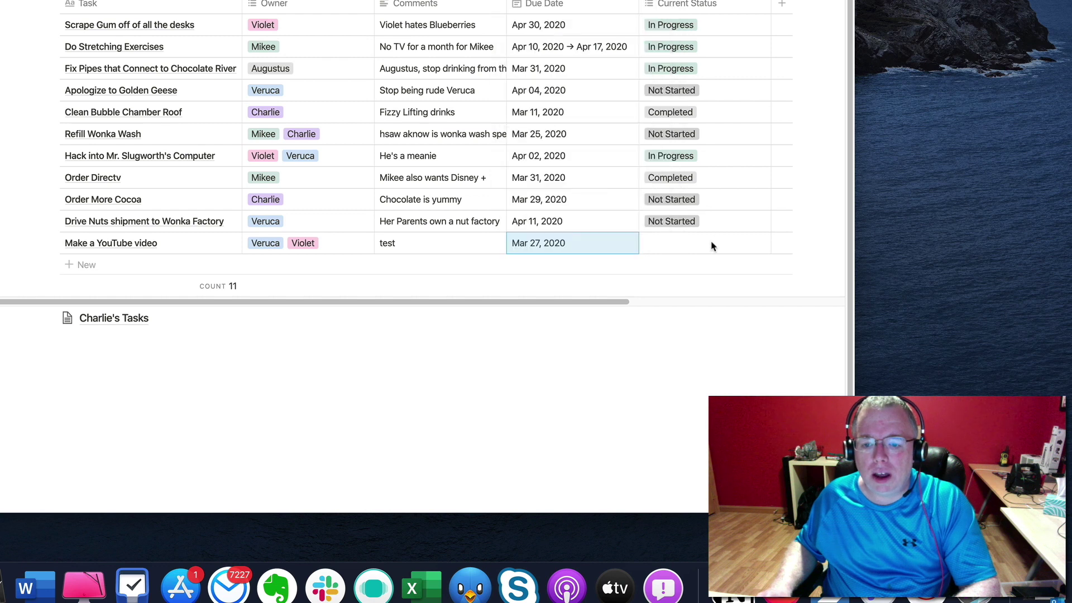
pyautogui.click(711, 241)
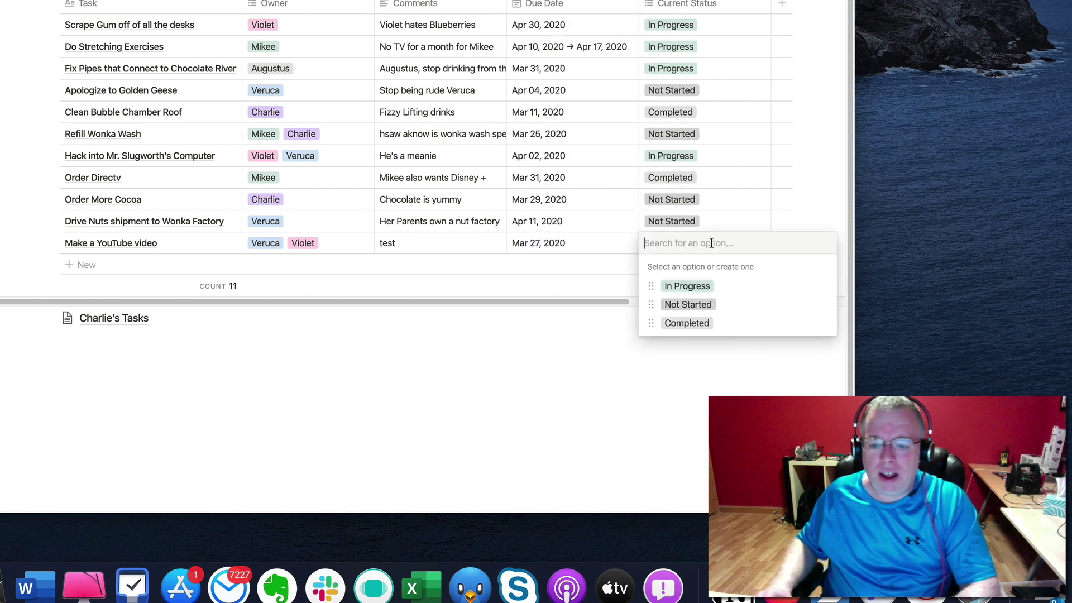
pyautogui.click(716, 305)
pyautogui.press('Escape')
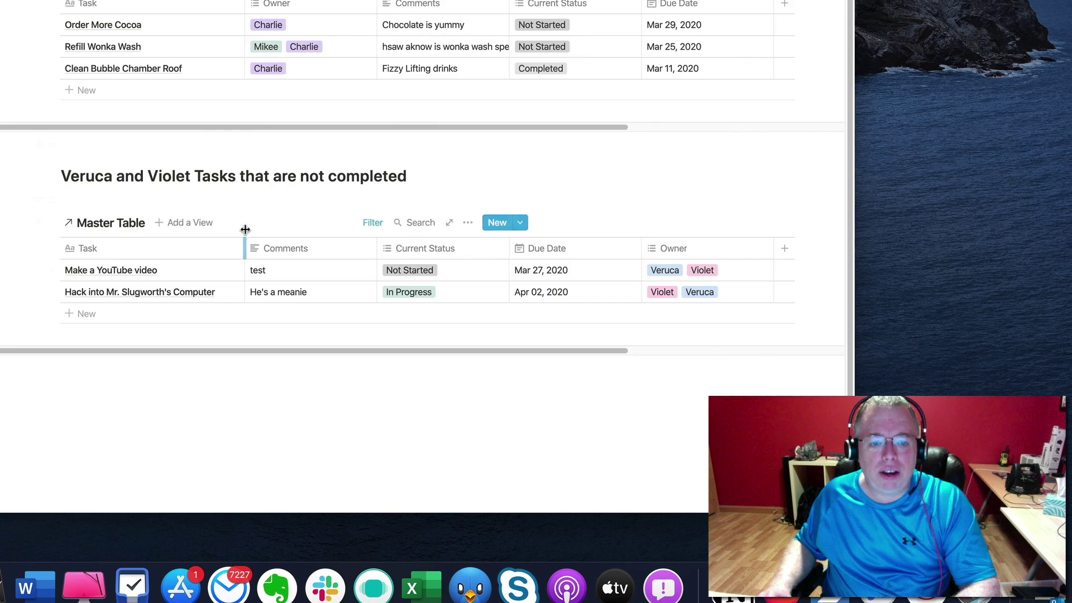
pyautogui.scroll(-3, 170, 224)
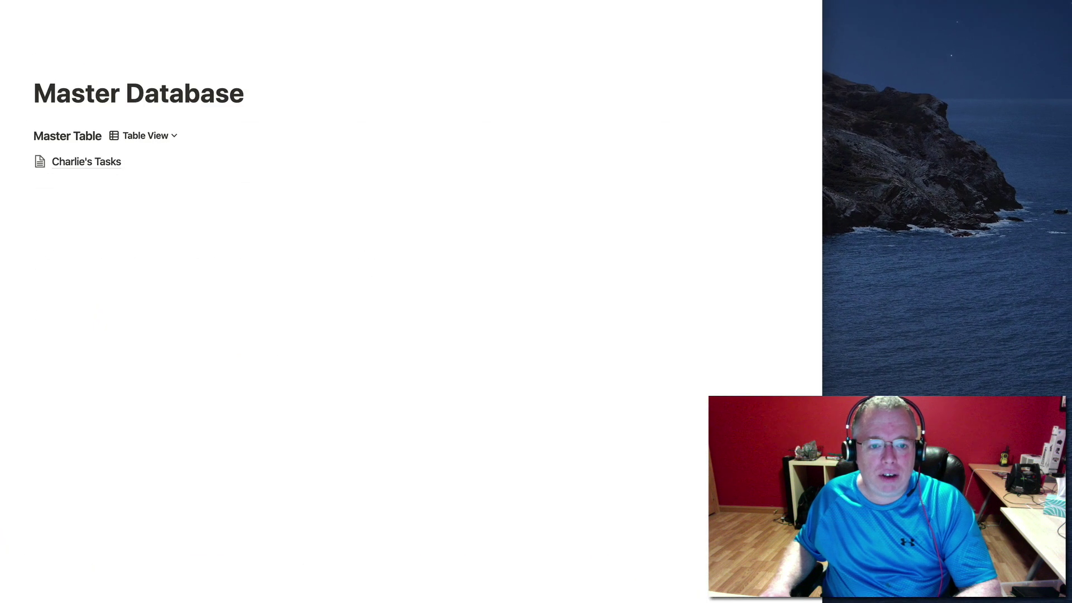
# - Add a Master Table task 'Tell Grandpa not be so lazy' owned by Charlie
pyautogui.click(64, 424)
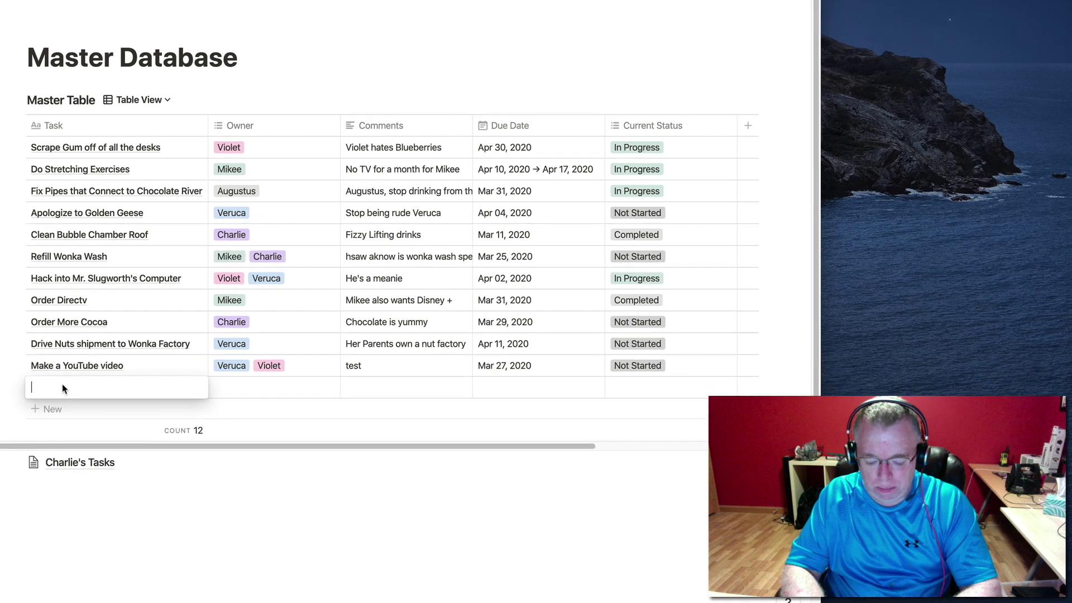
pyautogui.write('Tell ')
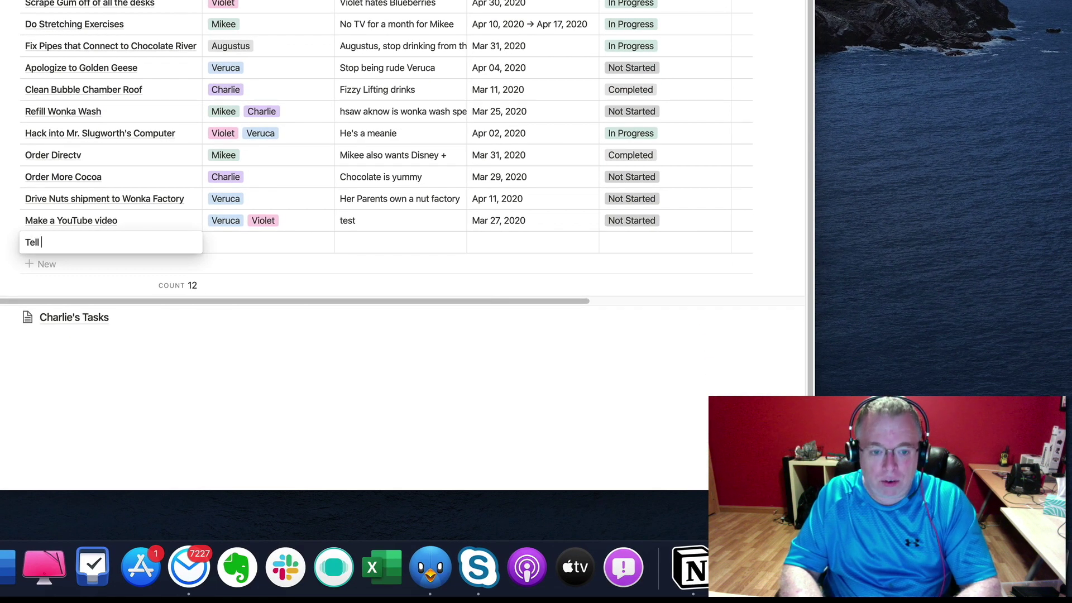
pyautogui.write('Grandpa')
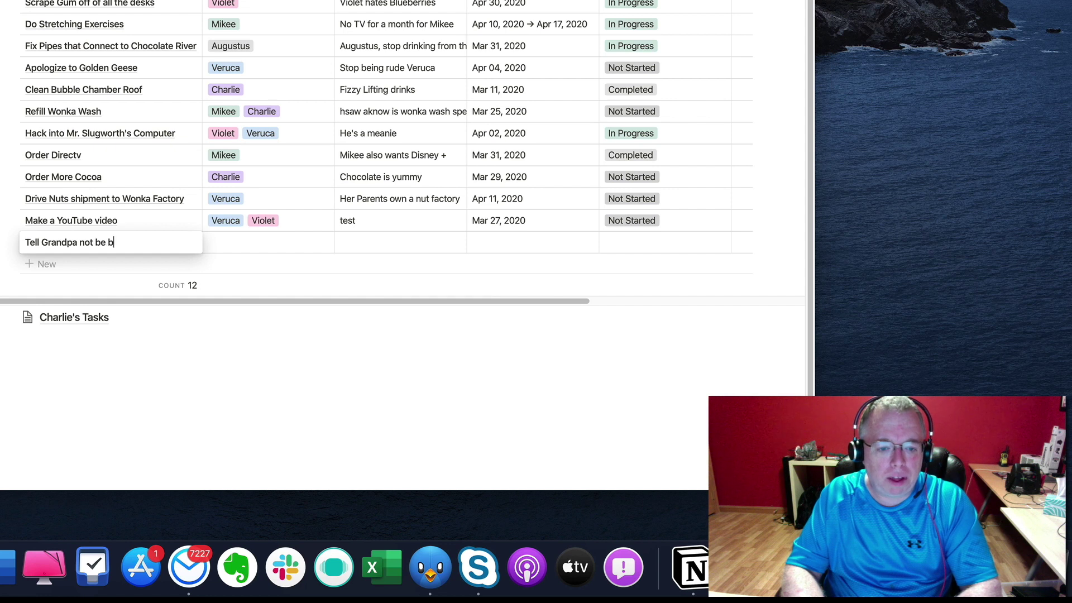
pyautogui.write(' not be so la')
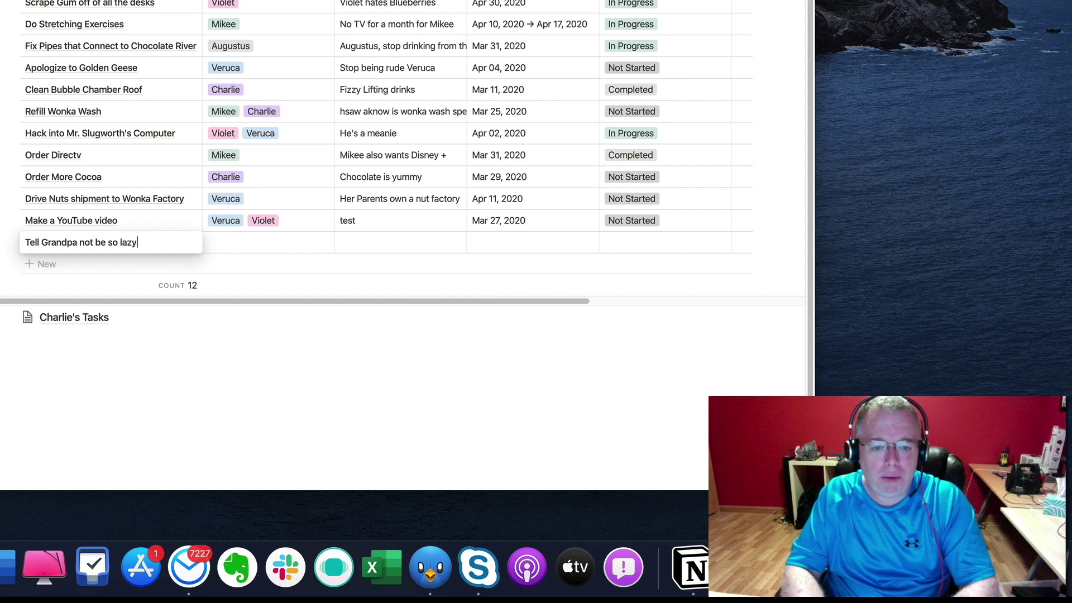
pyautogui.write('zy')
pyautogui.press('Tab')
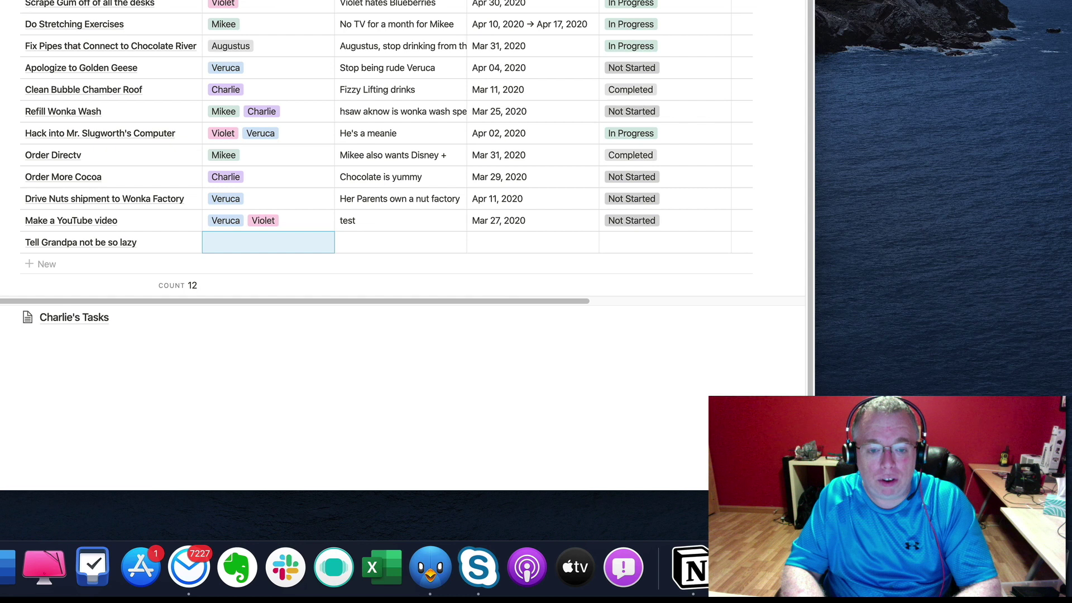
pyautogui.write('cha')
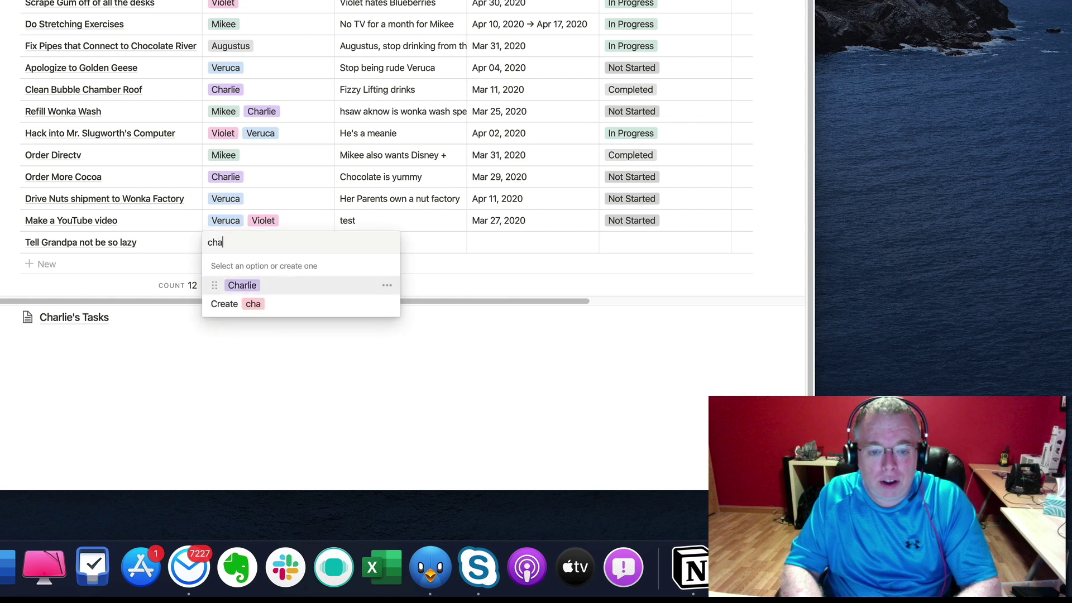
pyautogui.click(224, 289)
pyautogui.press('Escape')
# - Give the new task the comment 'test' and a due date of Mar 26, 2020
pyautogui.click(409, 246)
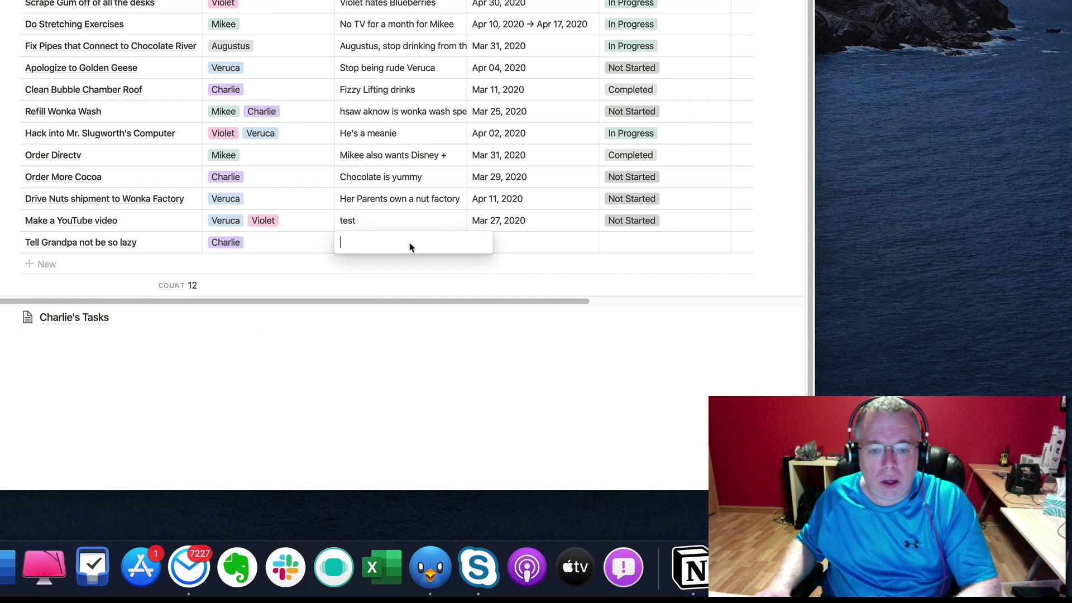
pyautogui.write('test')
pyautogui.press('Tab')
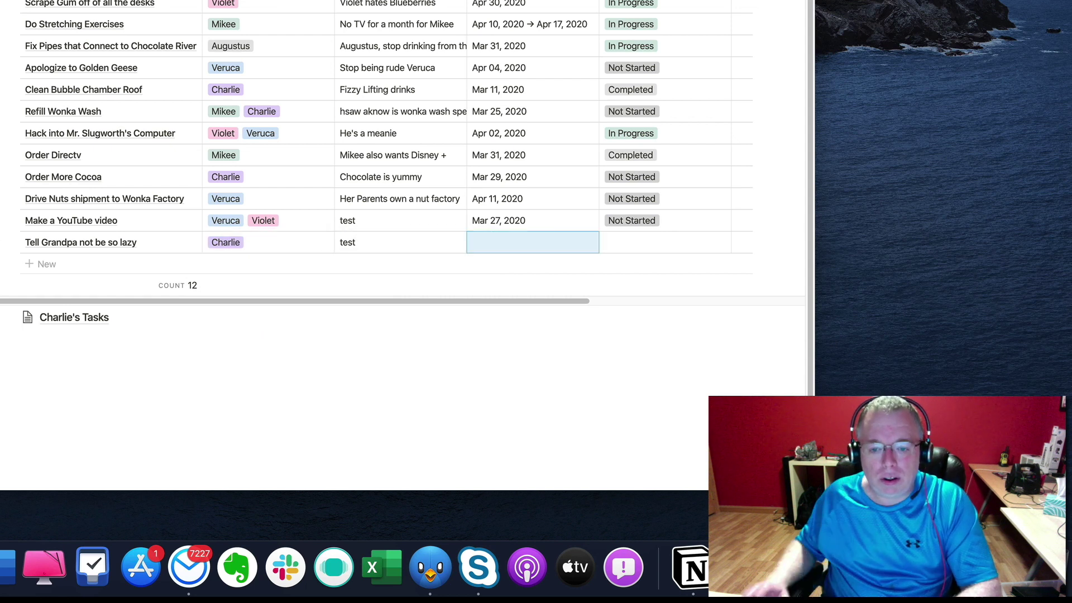
pyautogui.click(541, 249)
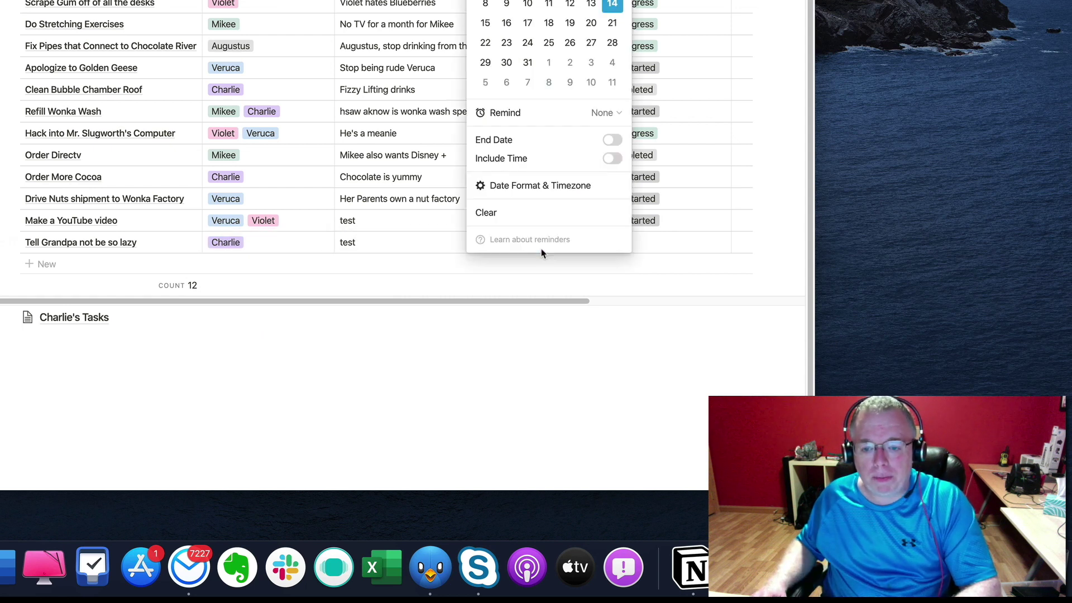
pyautogui.click(570, 43)
# - Set the new task's status to In Progress
pyautogui.click(672, 249)
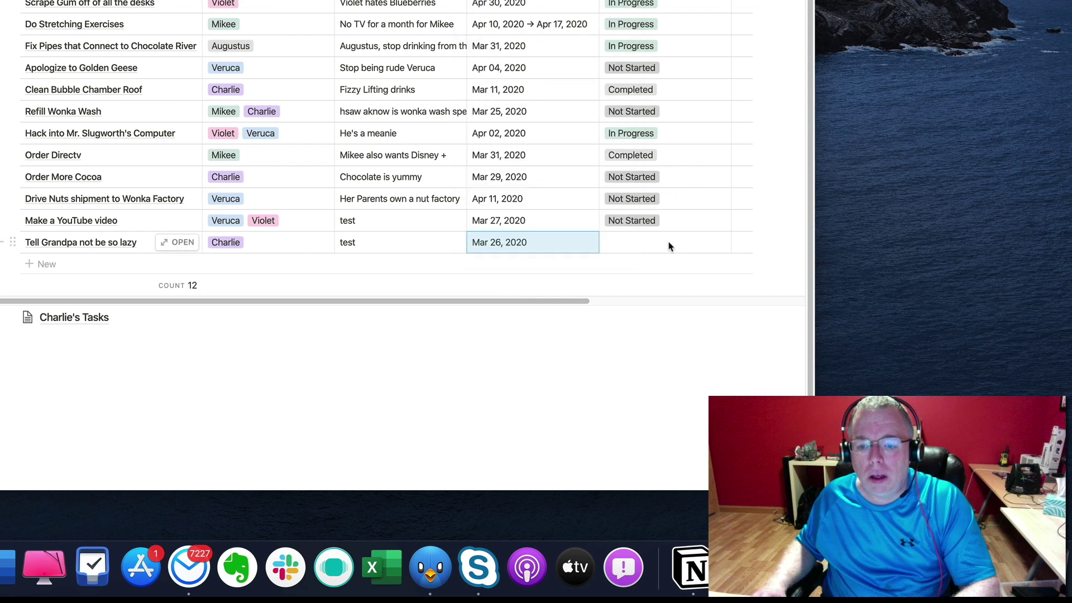
pyautogui.click(671, 247)
pyautogui.click(650, 285)
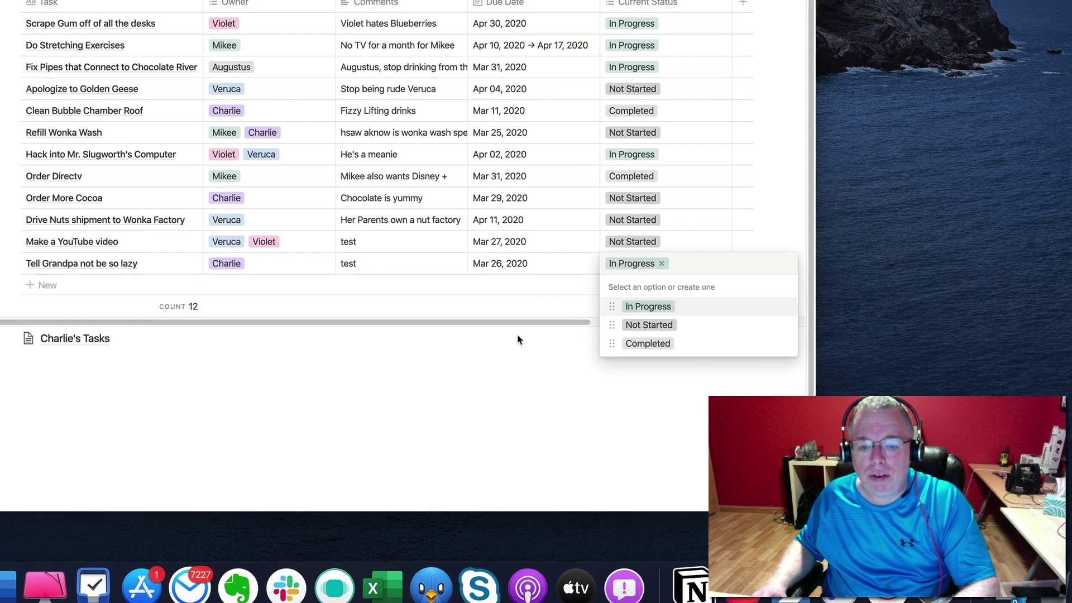
pyautogui.press('Escape')
pyautogui.click(84, 339)
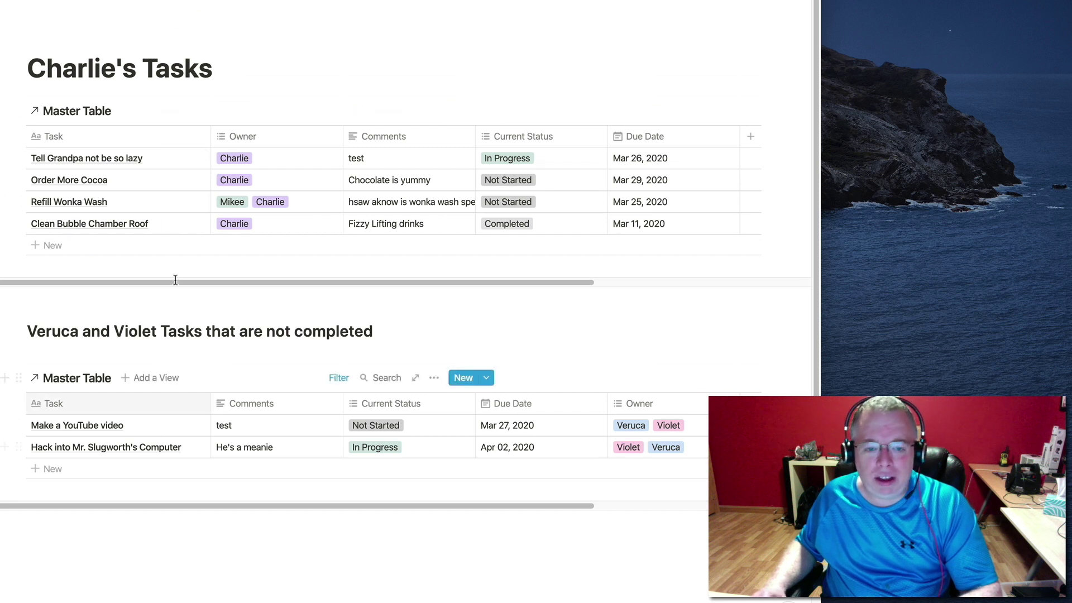
# - Back in Master Database, change 'Make a YouTube video' from Not Started to Completed
pyautogui.press('super+bracketleft')
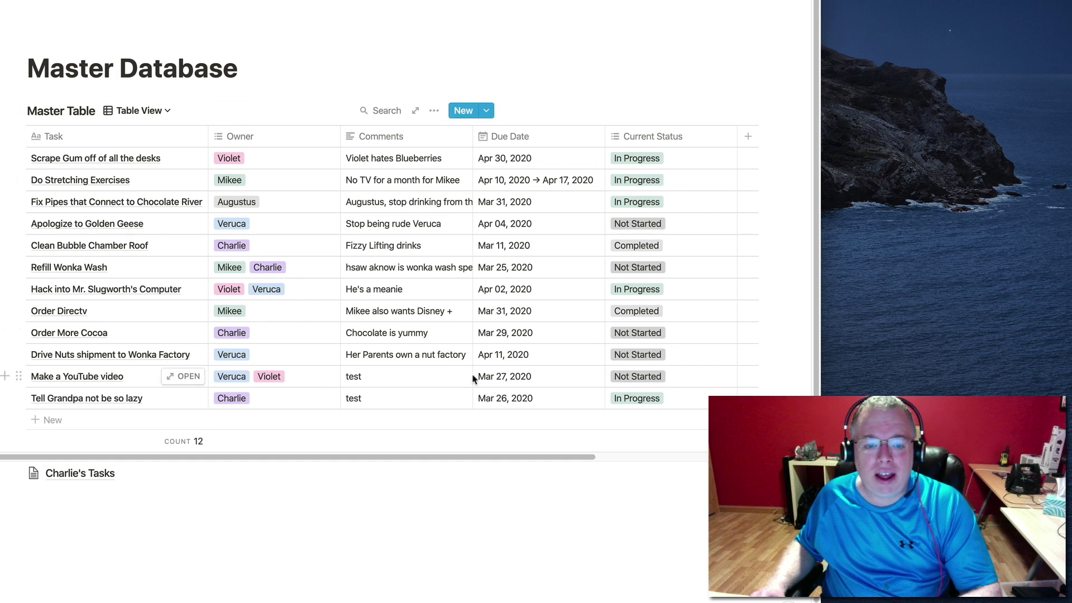
pyautogui.click(637, 377)
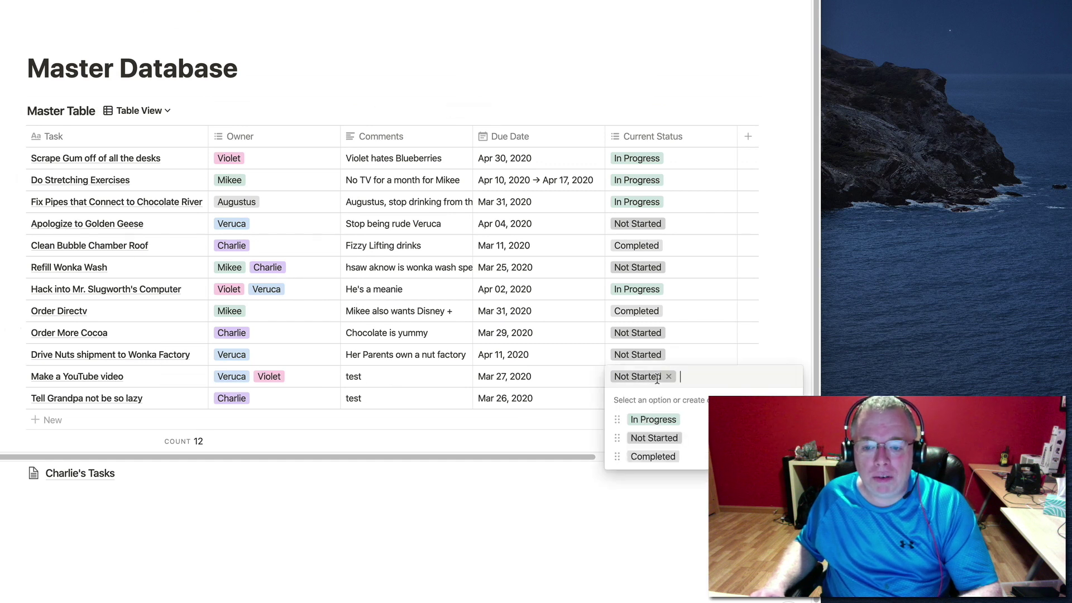
pyautogui.click(669, 377)
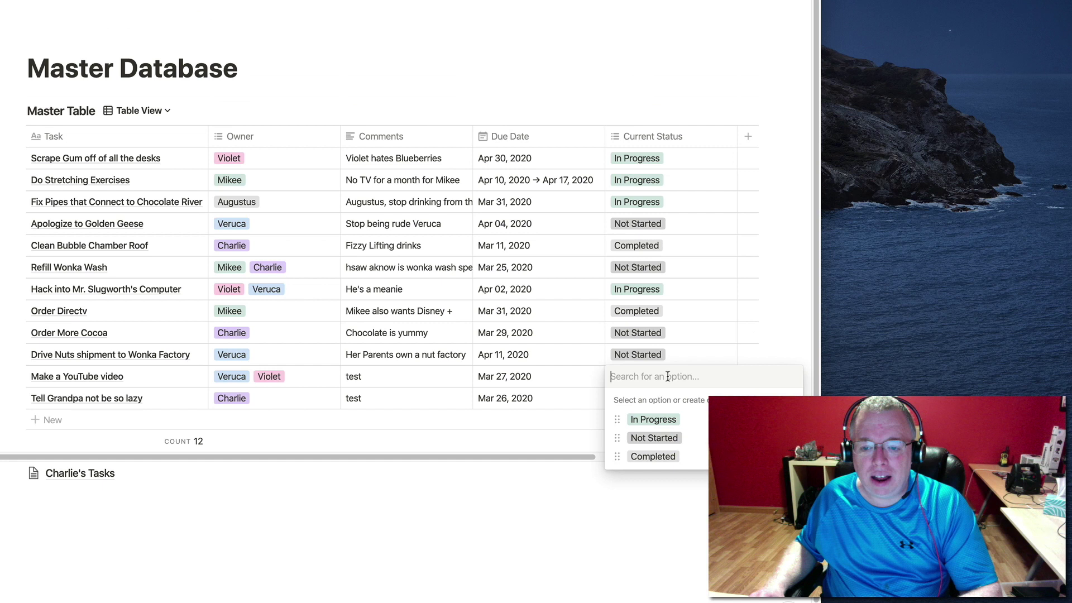
pyautogui.click(663, 457)
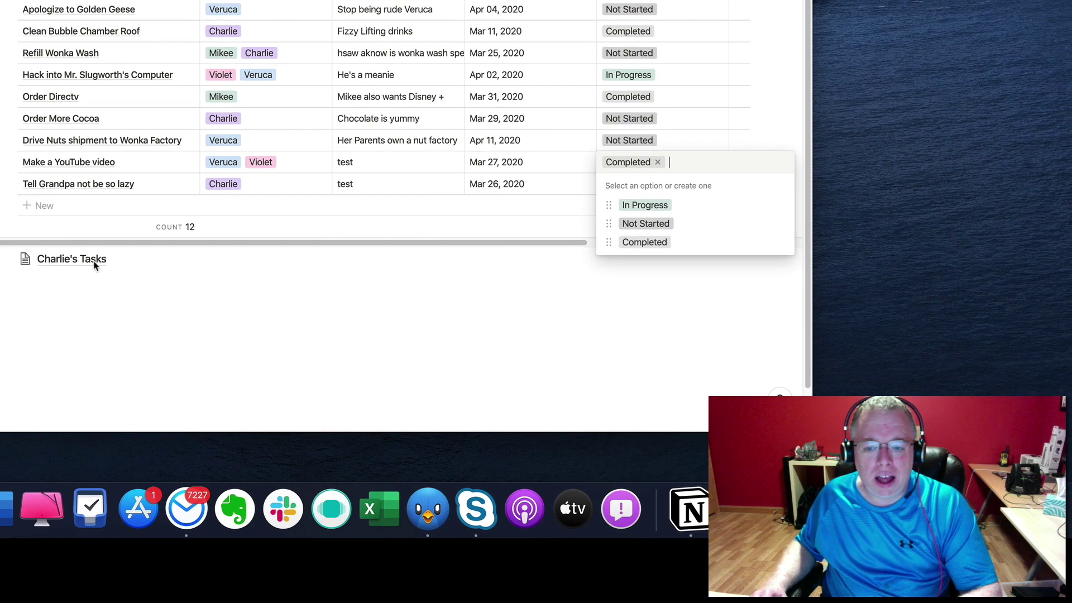
pyautogui.press('Escape')
pyautogui.scroll(-10, 94, 264)
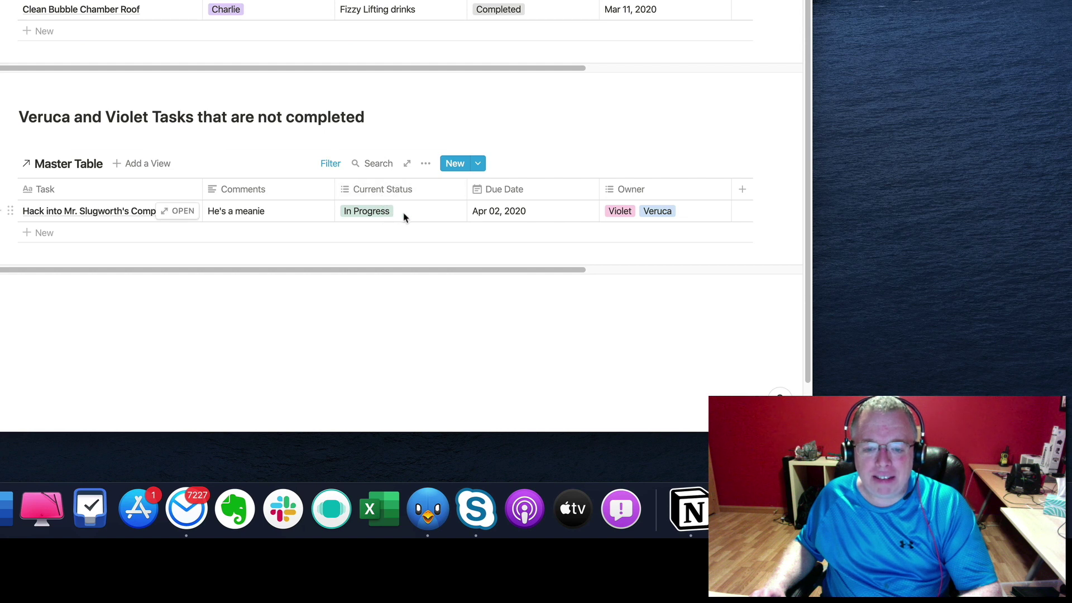
pyautogui.click(426, 163)
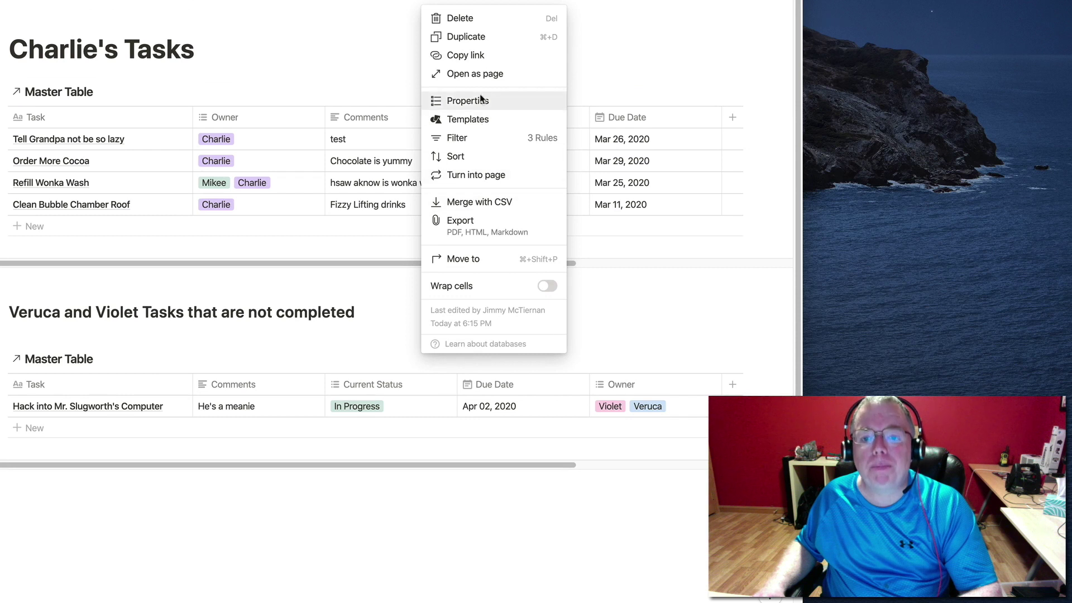
pyautogui.click(479, 139)
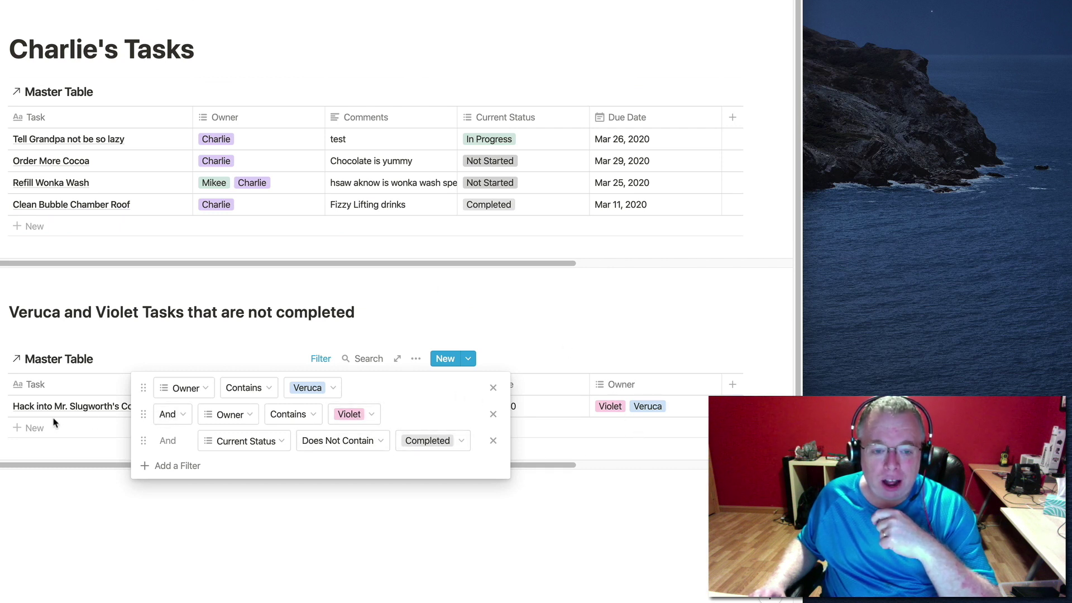
pyautogui.click(57, 473)
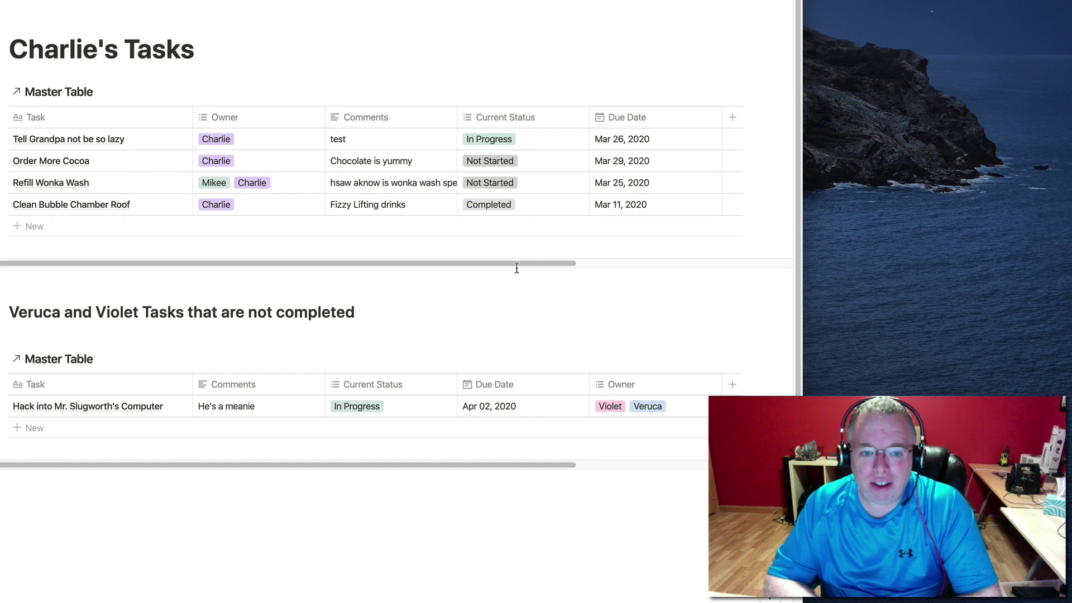
pyautogui.moveTo(519, 269)
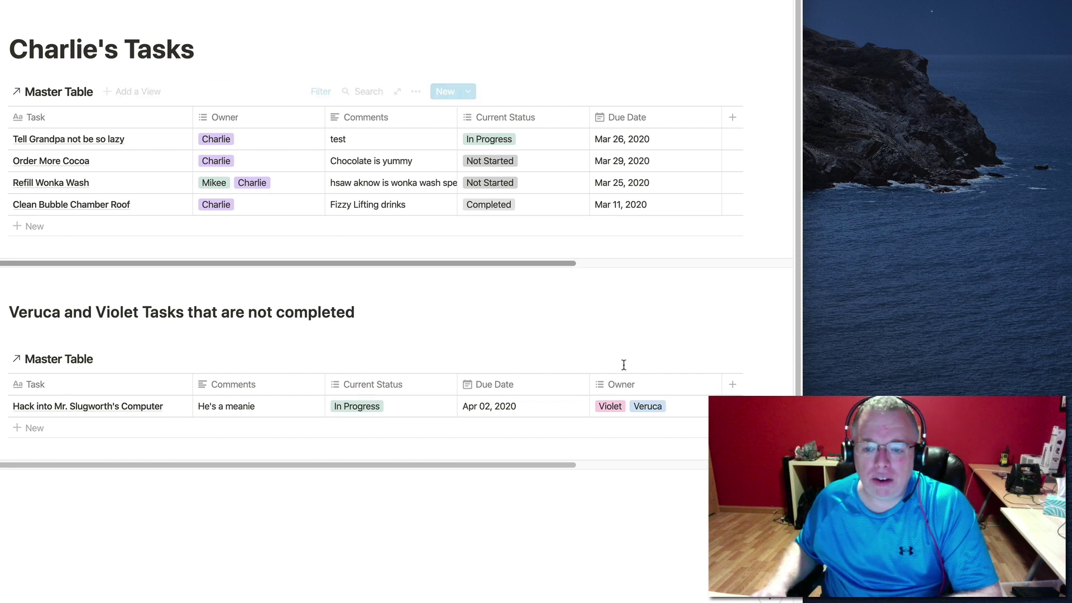
# - Hide Due Date and Comments in the lower table, leaving Task, Current Status and Owner visible
pyautogui.click(677, 391)
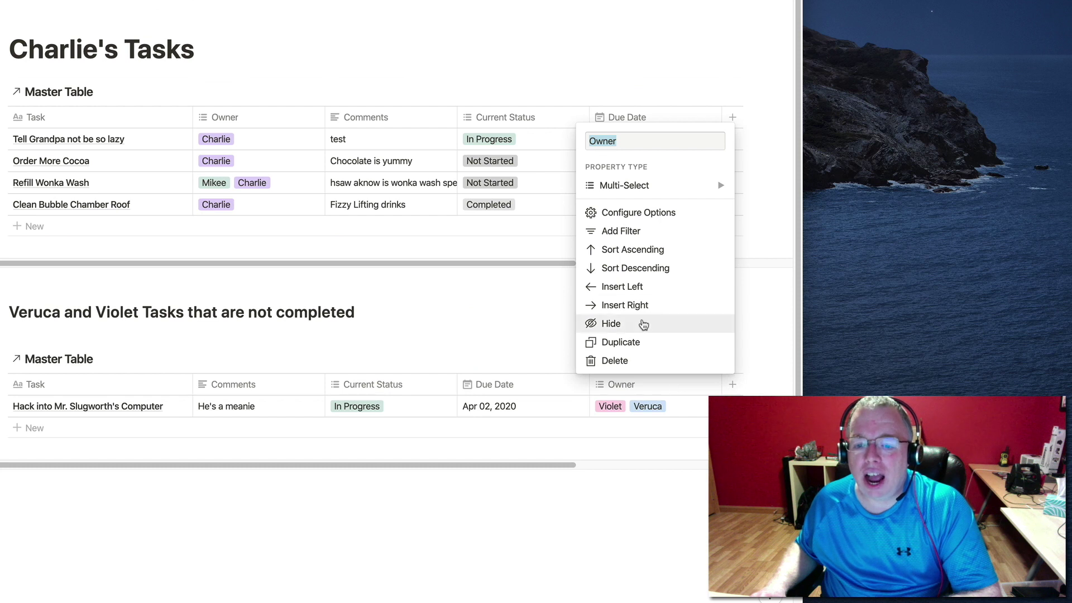
pyautogui.click(525, 385)
pyautogui.click(528, 384)
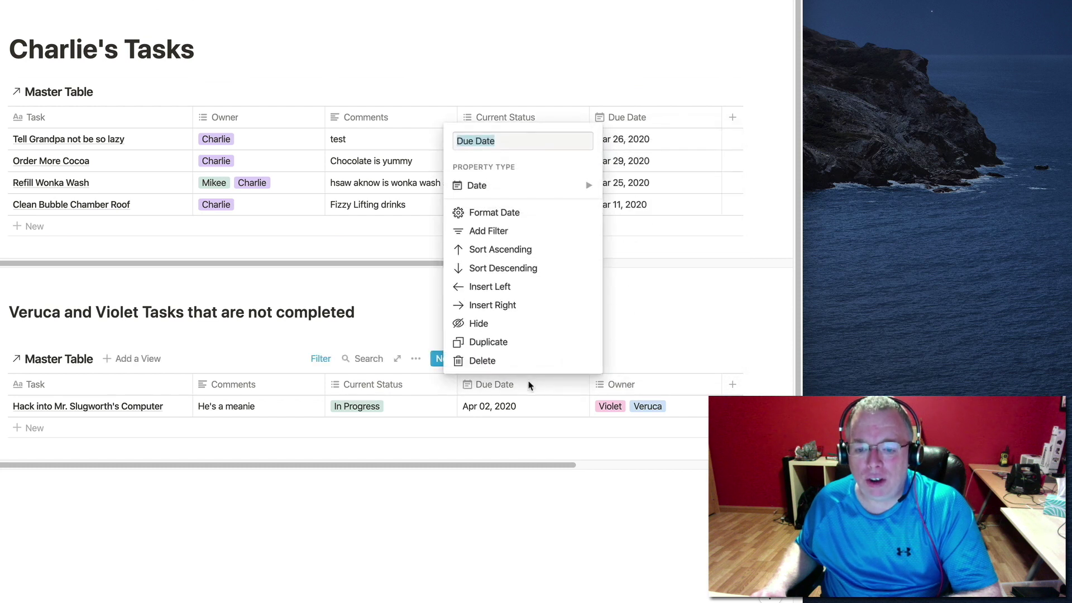
pyautogui.click(517, 330)
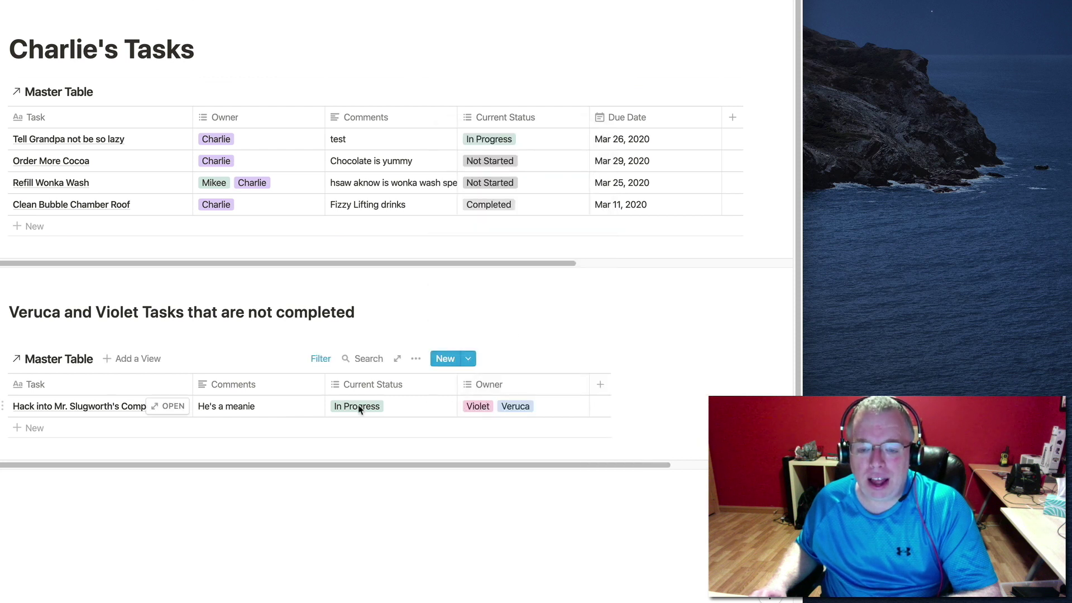
pyautogui.click(279, 388)
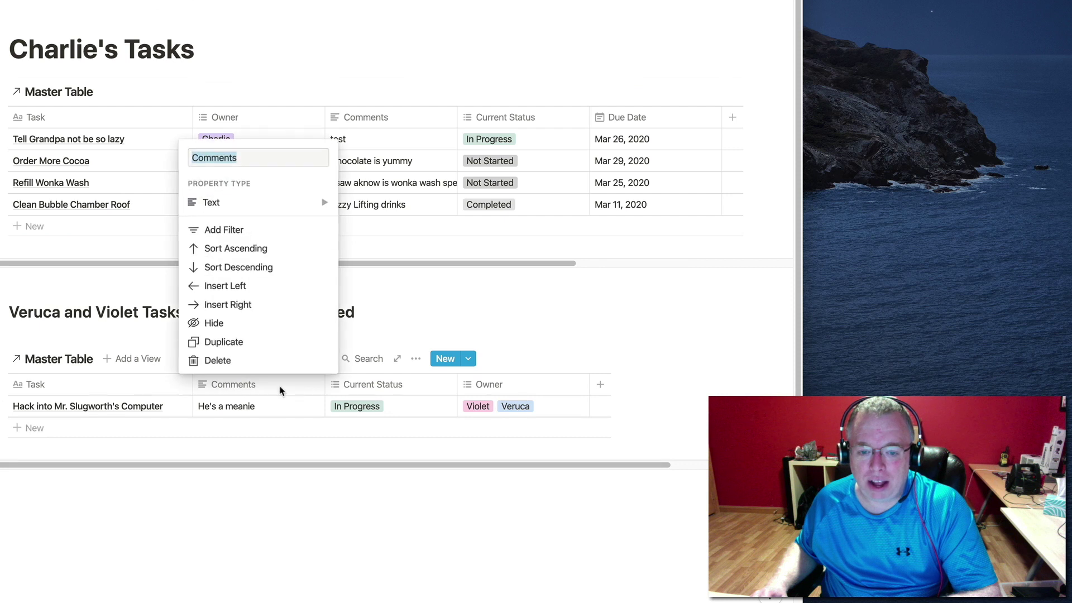
pyautogui.click(285, 324)
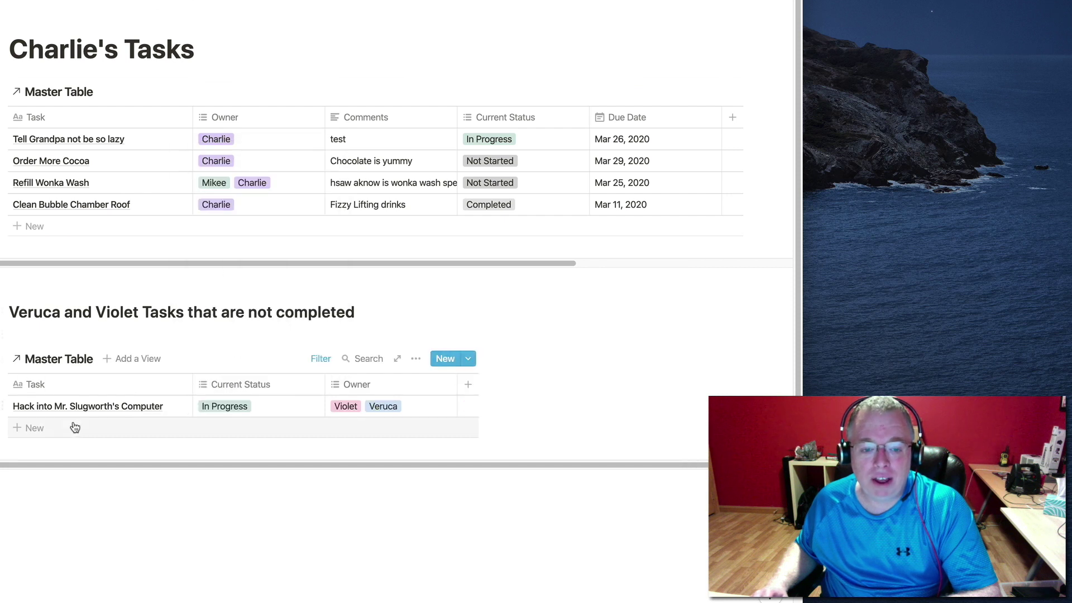